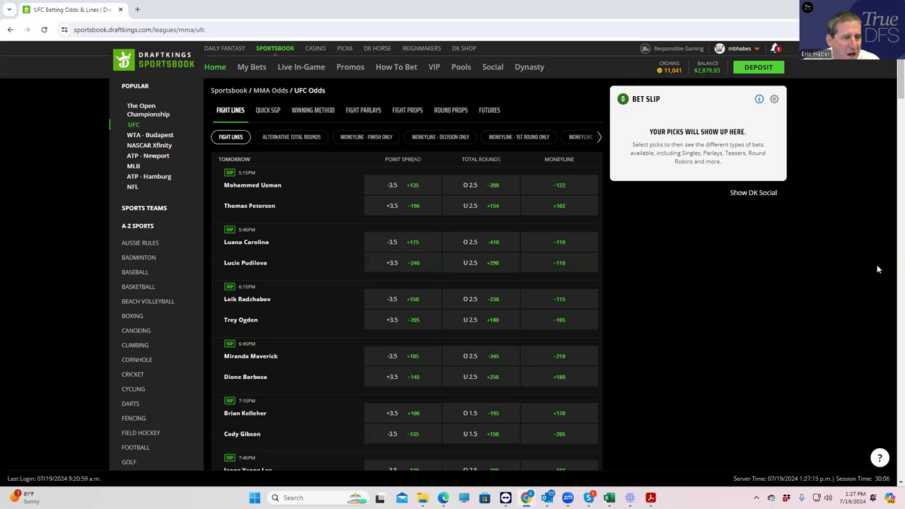
Step: Open the Mohammed Usman vs Thomas Petersen fight and add Petersen's moneyline to the bet slip with a $180 stake
click(259, 191)
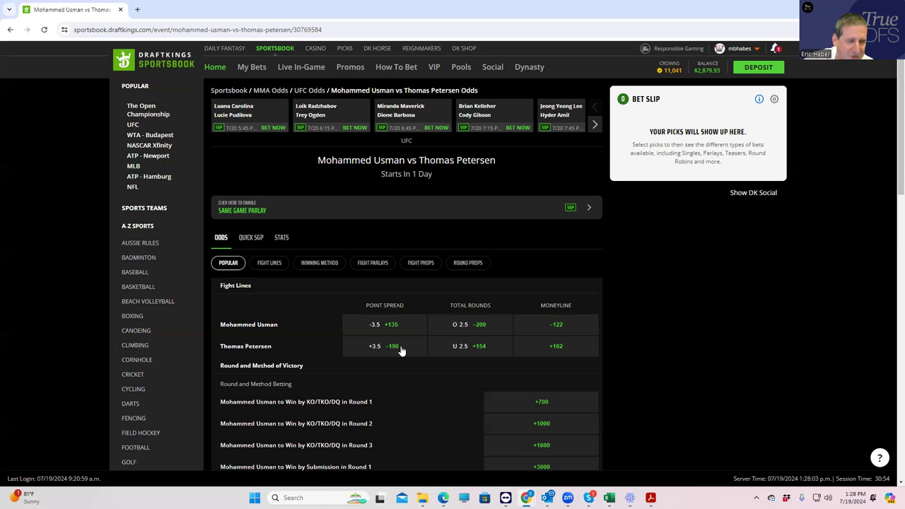
click(558, 349)
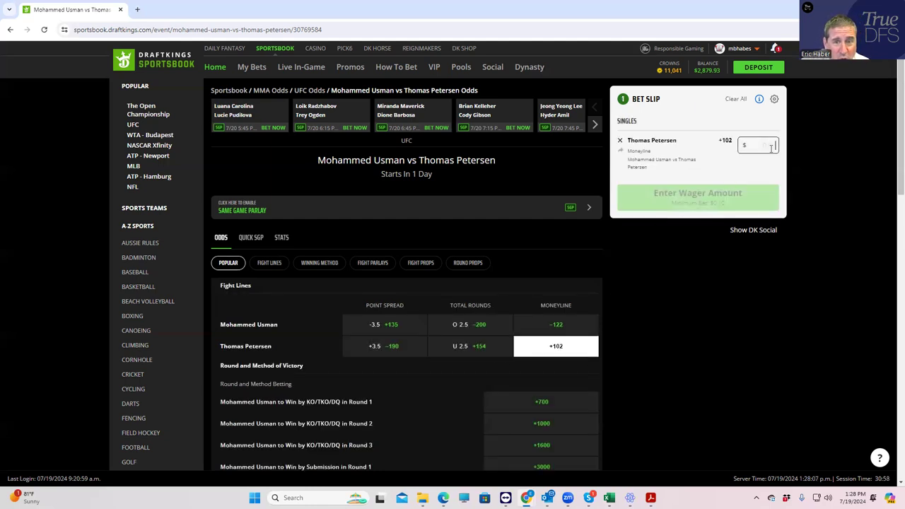
text(189)
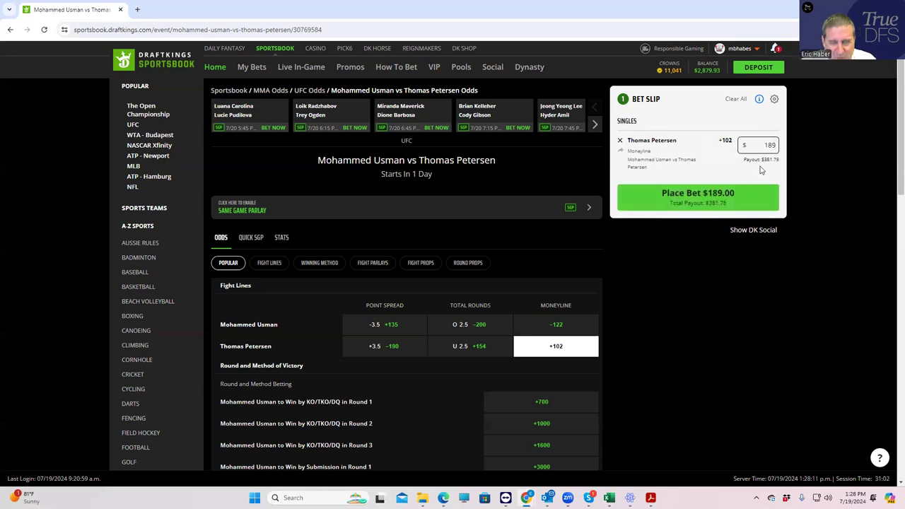
key(BackSpace)
key(BackSpace)
text(0)
key(BackSpace)
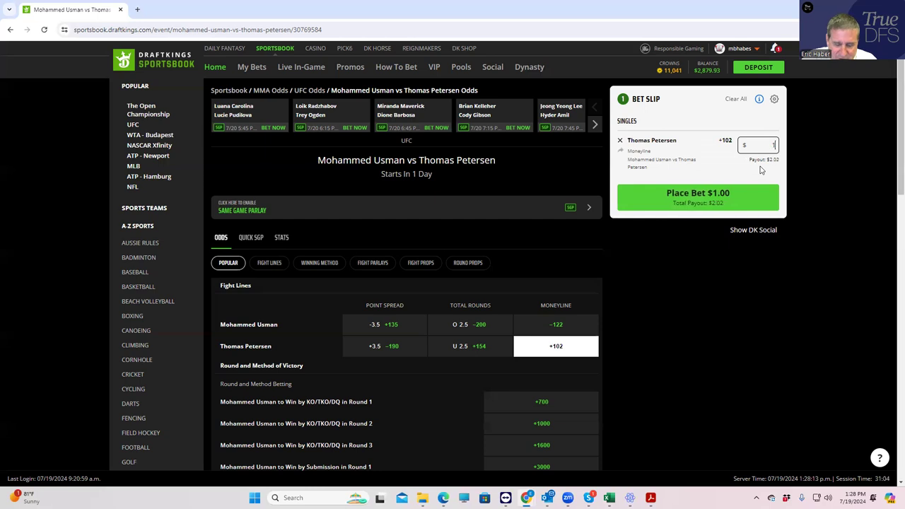
text(80)
click(745, 167)
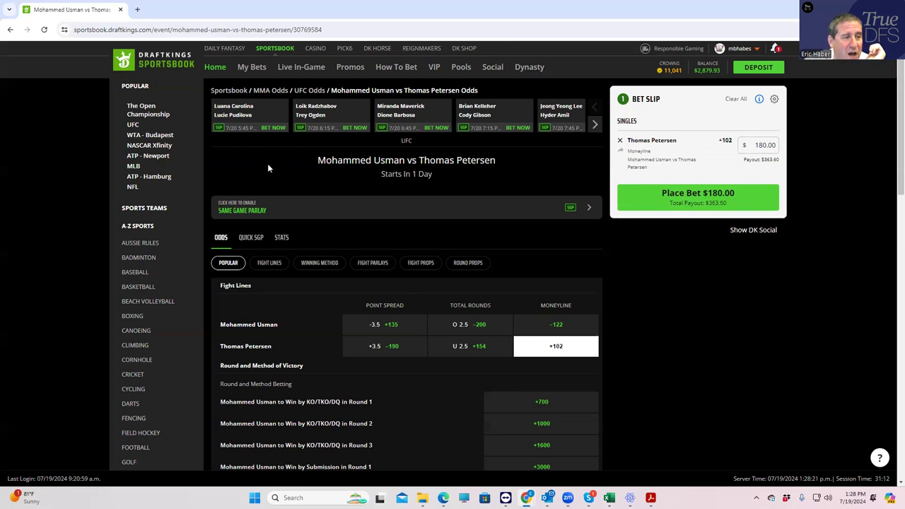
Step: From the Luana Carolina vs Lucie Pudilova winning-method odds, add Pudilova to win by KO/TKO/DQ or Submission with a $180 stake
click(236, 113)
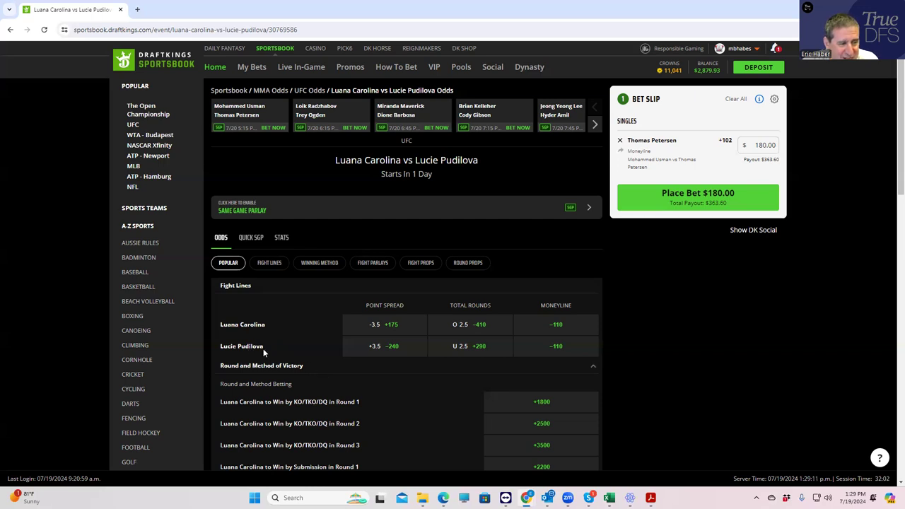
scroll(434, 387, down, 3)
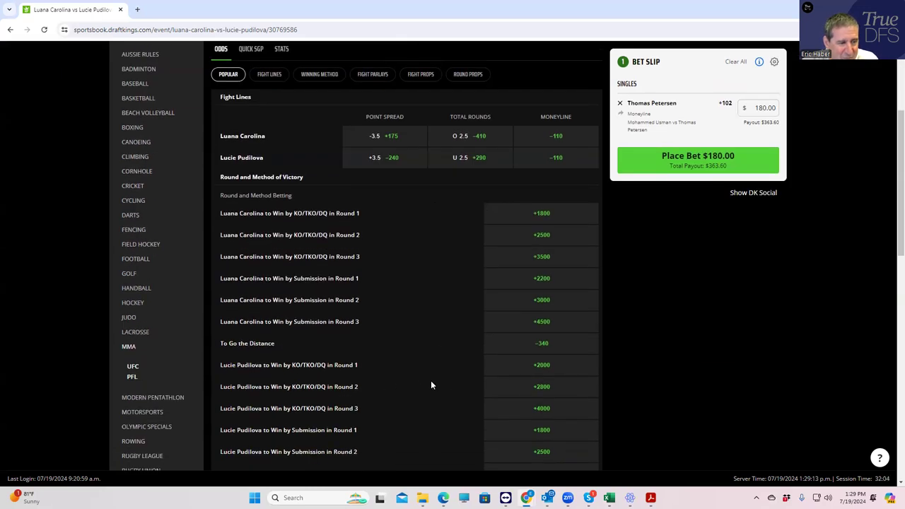
scroll(431, 386, down, 3)
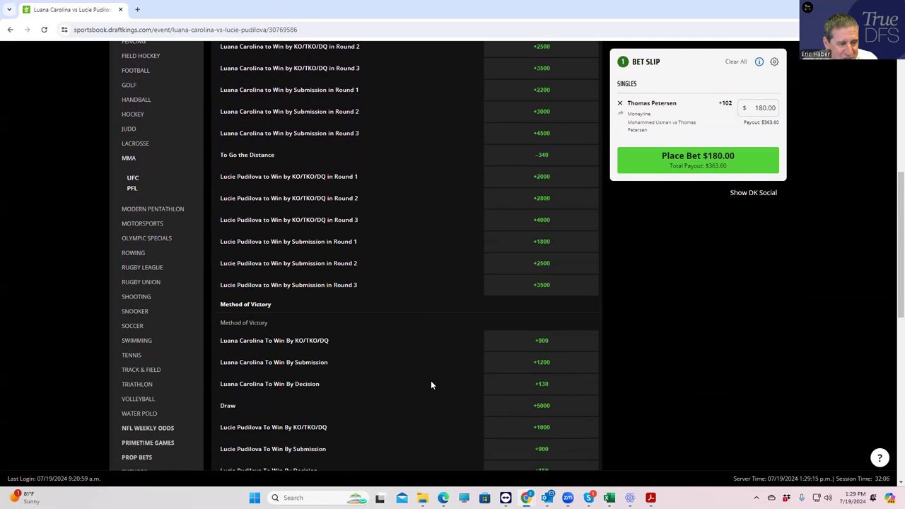
scroll(430, 378, up, 6)
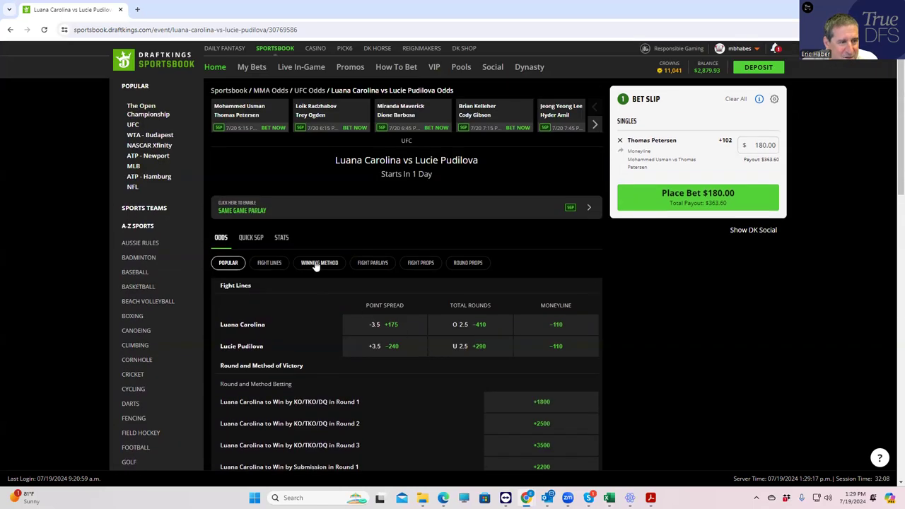
click(317, 262)
scroll(433, 363, down, 3)
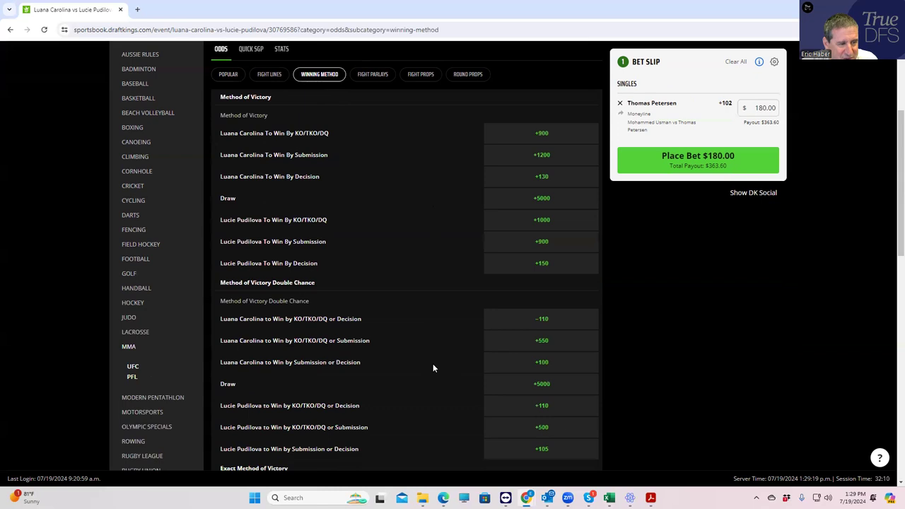
scroll(512, 371, down, 2)
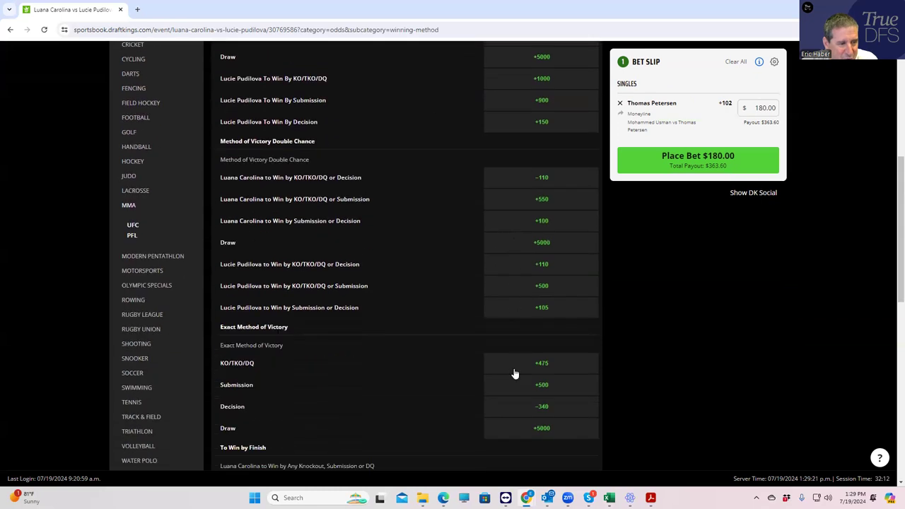
click(541, 286)
click(767, 153)
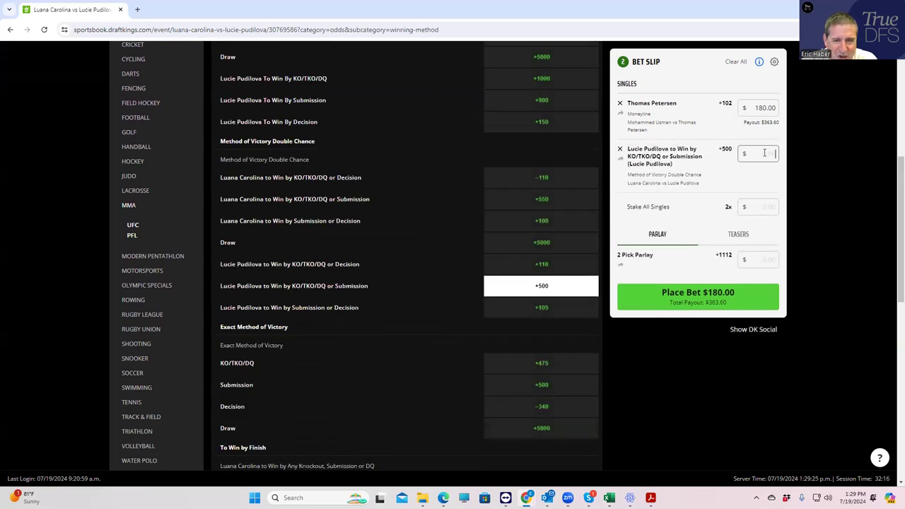
text(180)
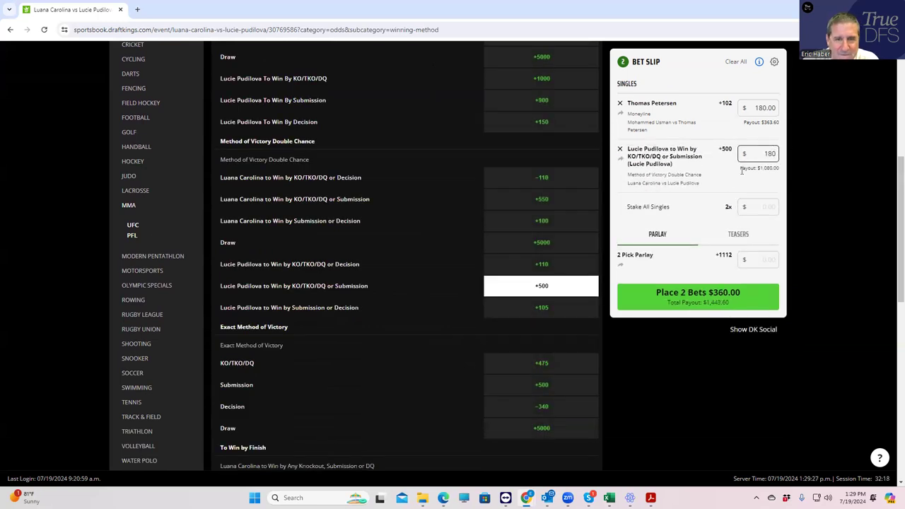
Step: Open the Loik Radzhabov vs Trey Ogden fight, review its winning-method odds and display its round props
scroll(453, 168, up, 5)
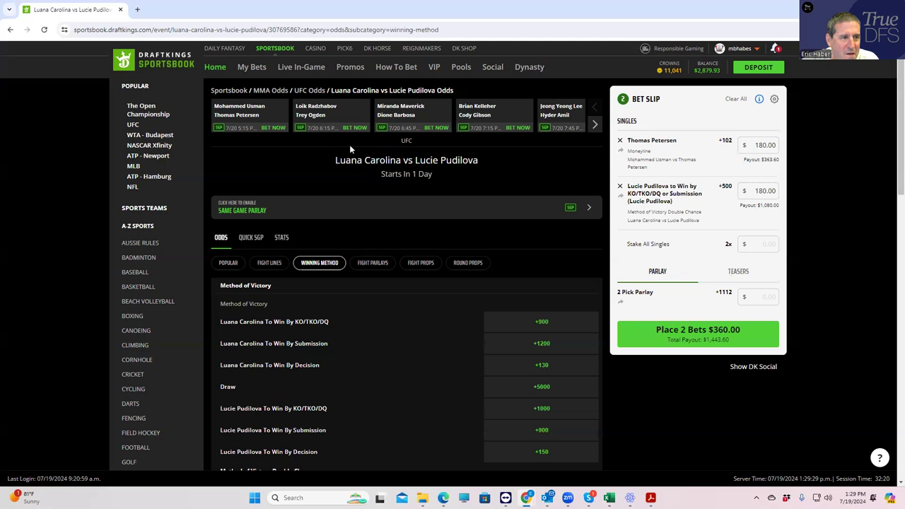
click(318, 113)
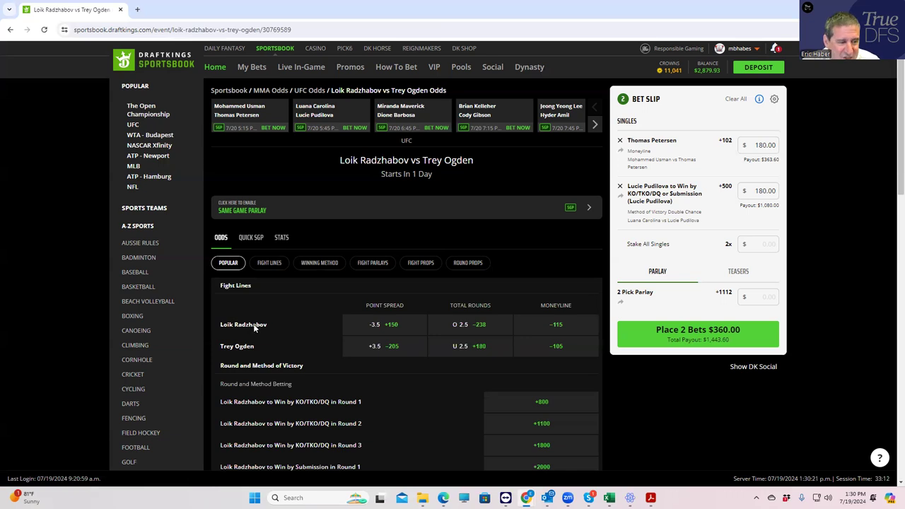
scroll(417, 381, down, 2)
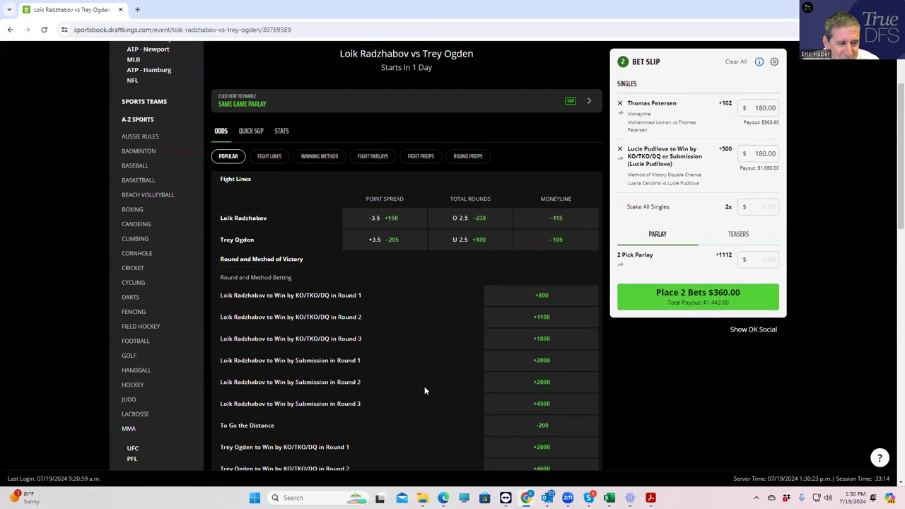
scroll(407, 383, up, 2)
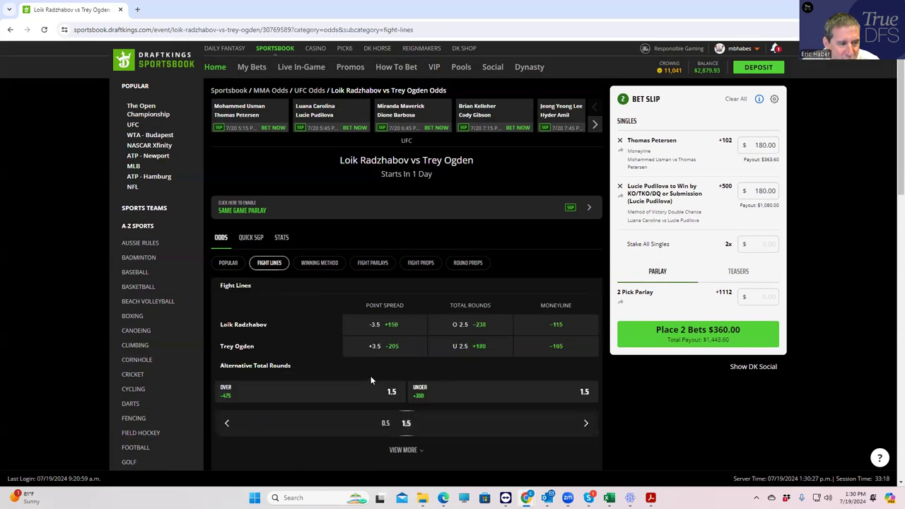
click(319, 269)
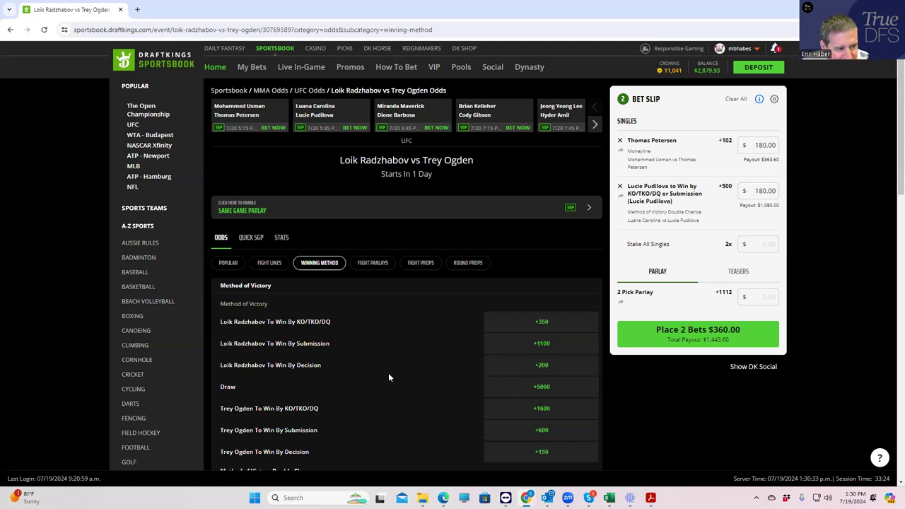
click(465, 264)
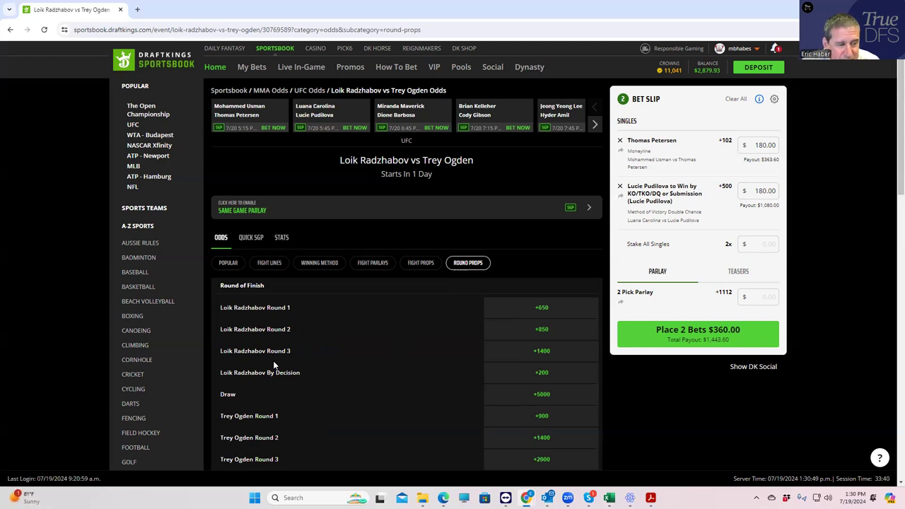
Step: Try a $180 single on Loik Radzhabov Round 2 and remove it from the bet slip
click(541, 330)
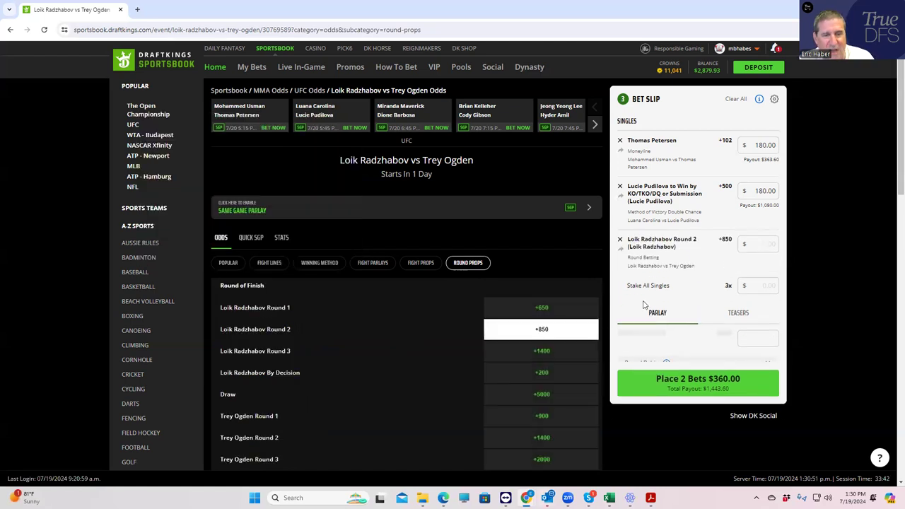
click(756, 245)
text(180)
click(704, 268)
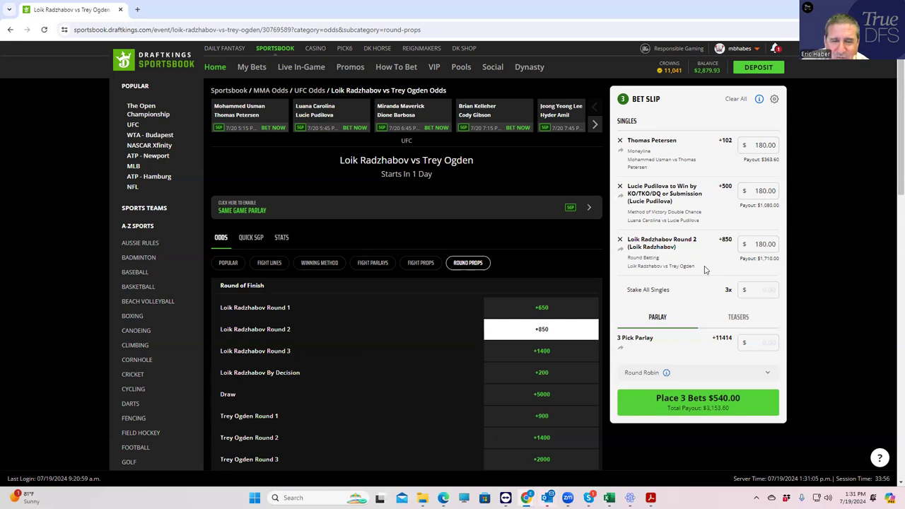
click(619, 240)
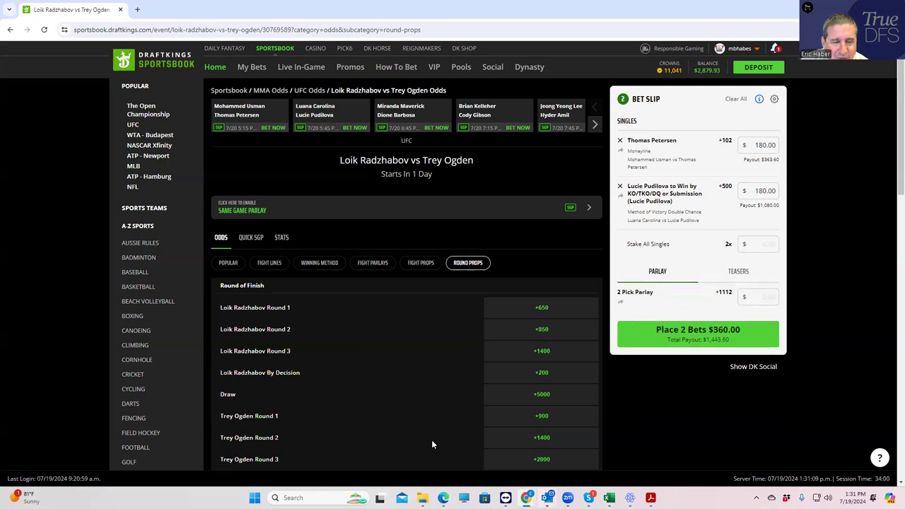
Step: Set the combined stake for all singles in the bet slip to $180
click(762, 269)
text(180)
click(729, 257)
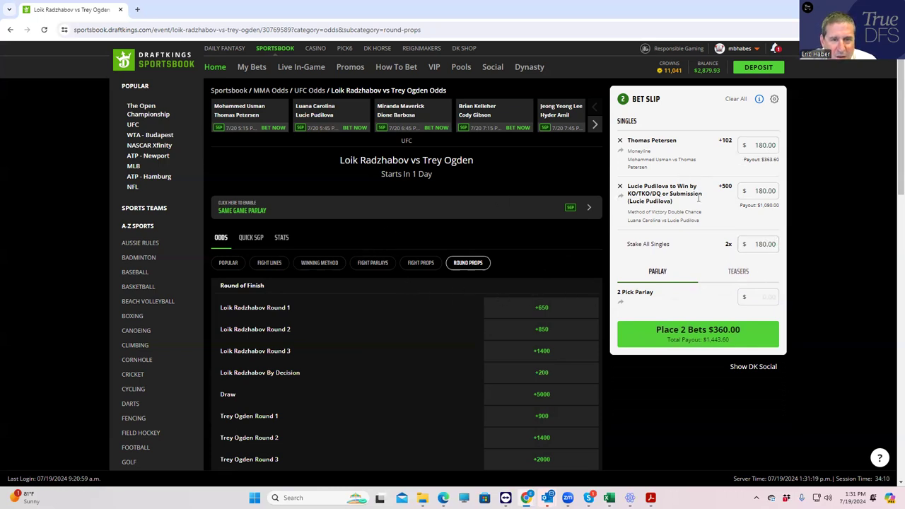
click(762, 296)
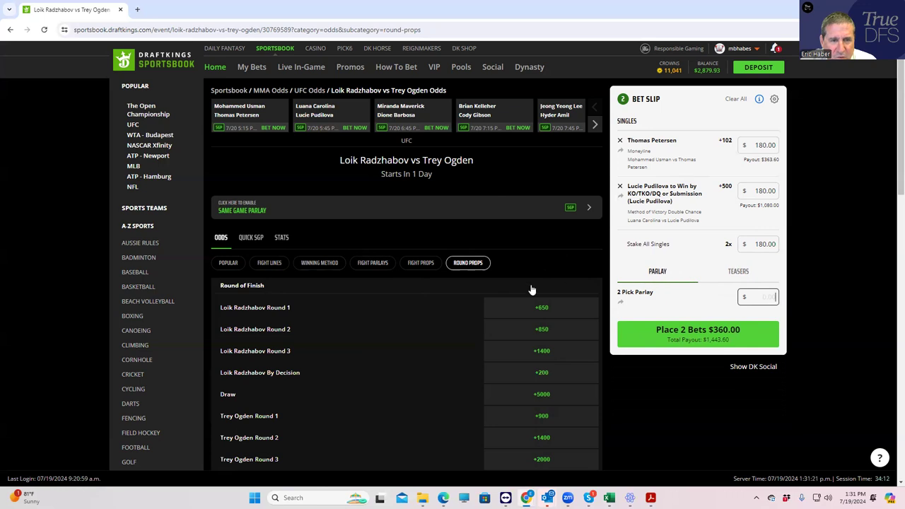
Step: Add Loik Radzhabov By Decision to the bet slip with a $180 stake
click(542, 372)
click(763, 244)
text(180)
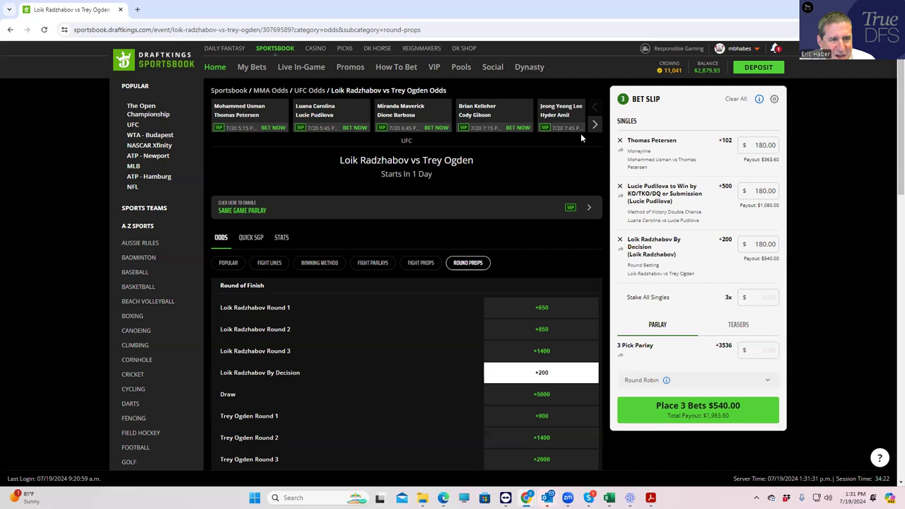
Step: Open the Miranda Maverick vs Dione Barbosa fight and add Barbosa's moneyline to the bet slip with a $180 stake
click(402, 111)
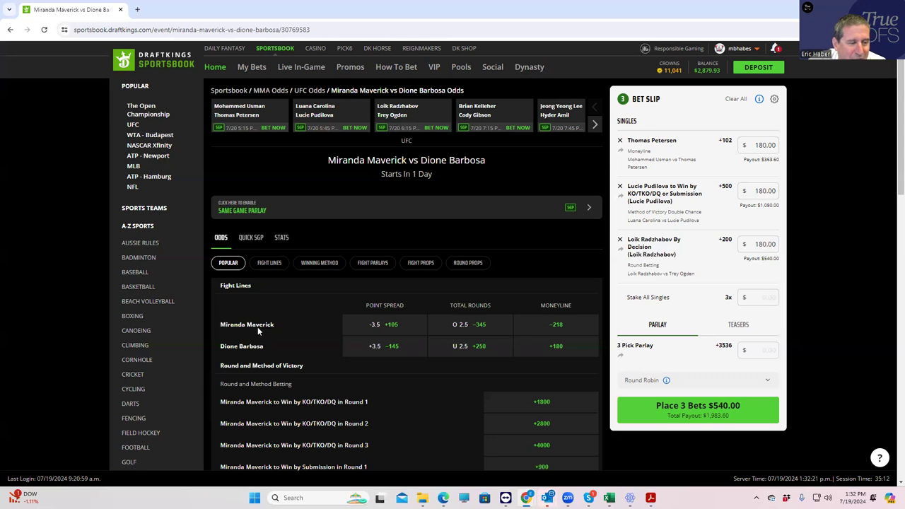
click(469, 264)
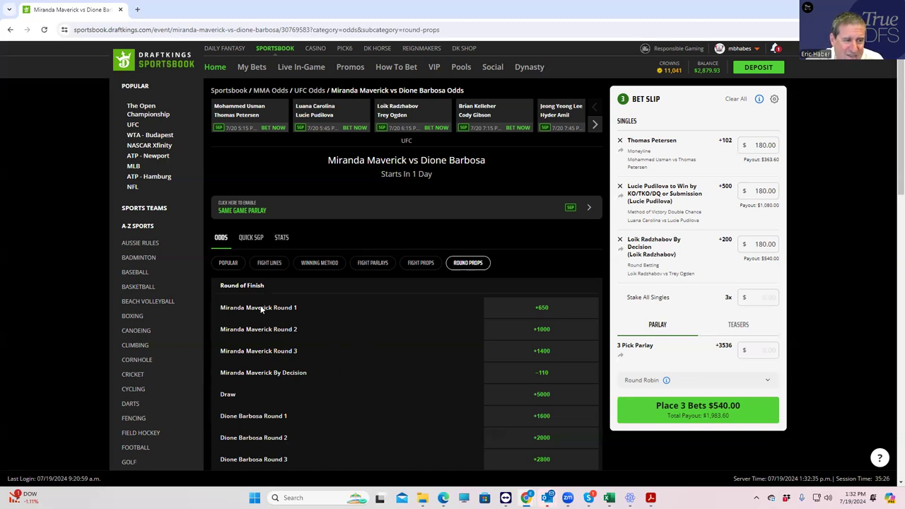
click(227, 265)
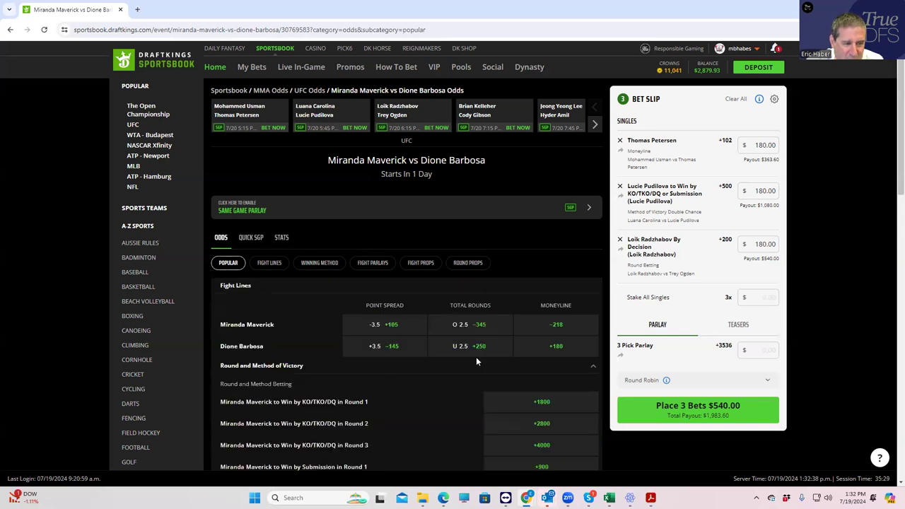
click(555, 346)
click(763, 295)
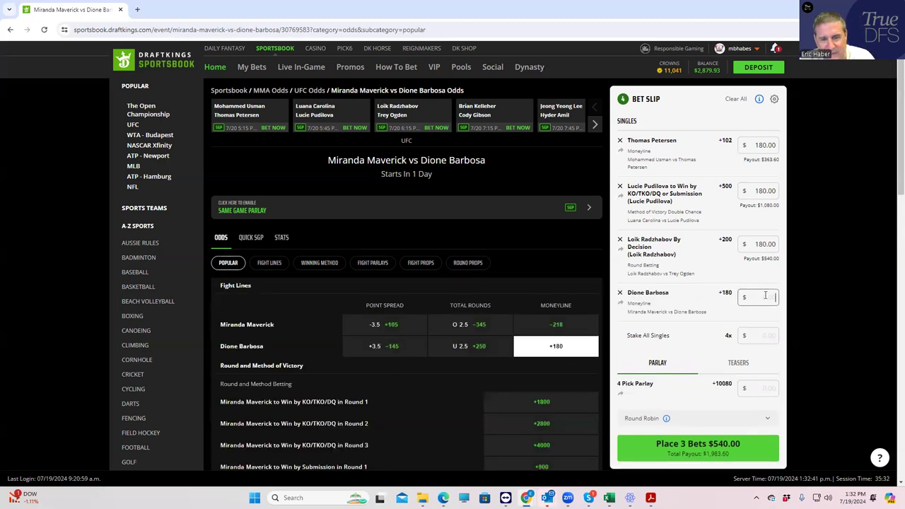
text(180)
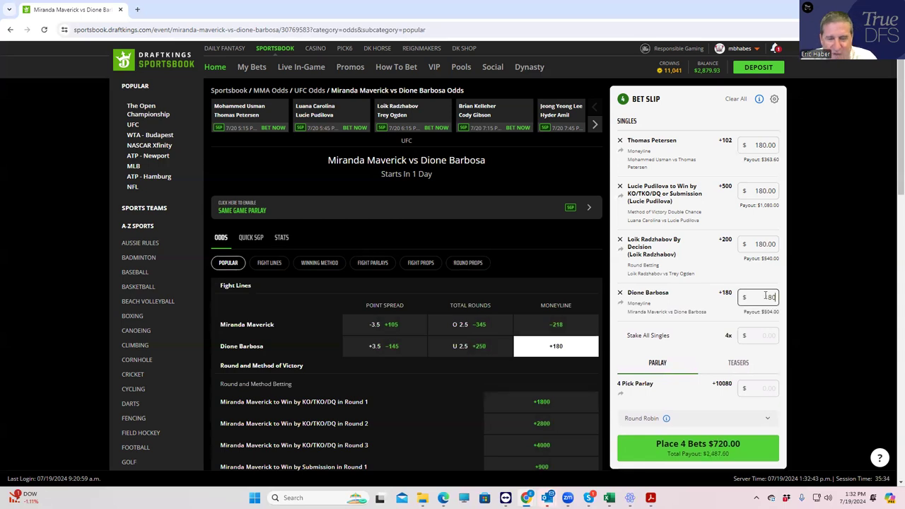
click(691, 310)
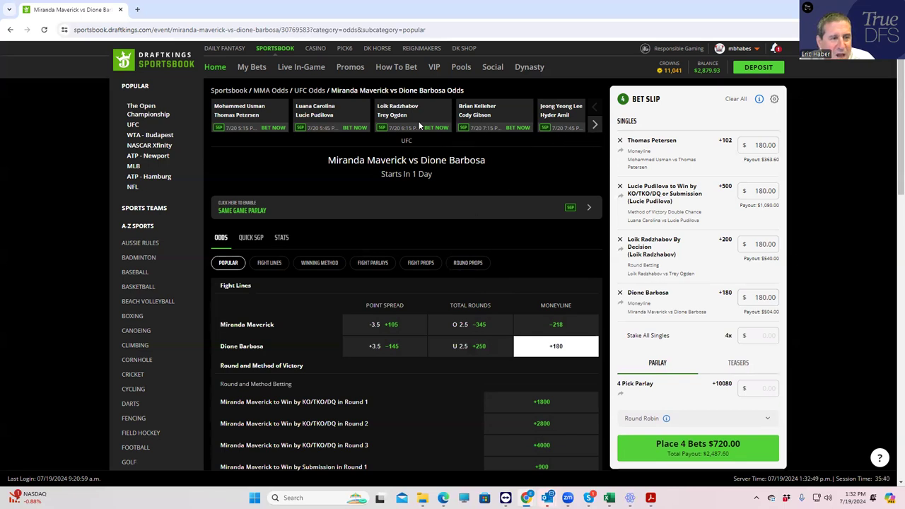
Step: Open the Brian Kelleher vs Cody Gibson fight, check its popular odds and round props, and bring up its winning method odds
click(471, 120)
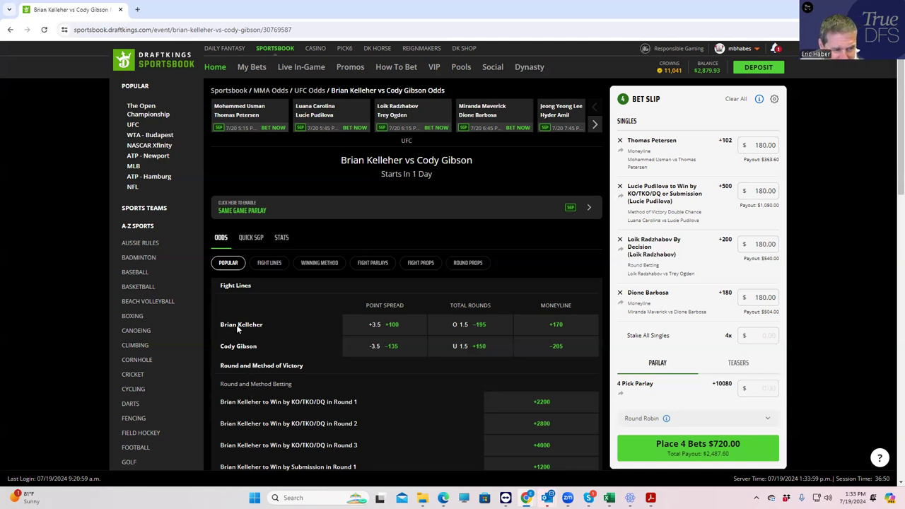
scroll(408, 411, down, 2)
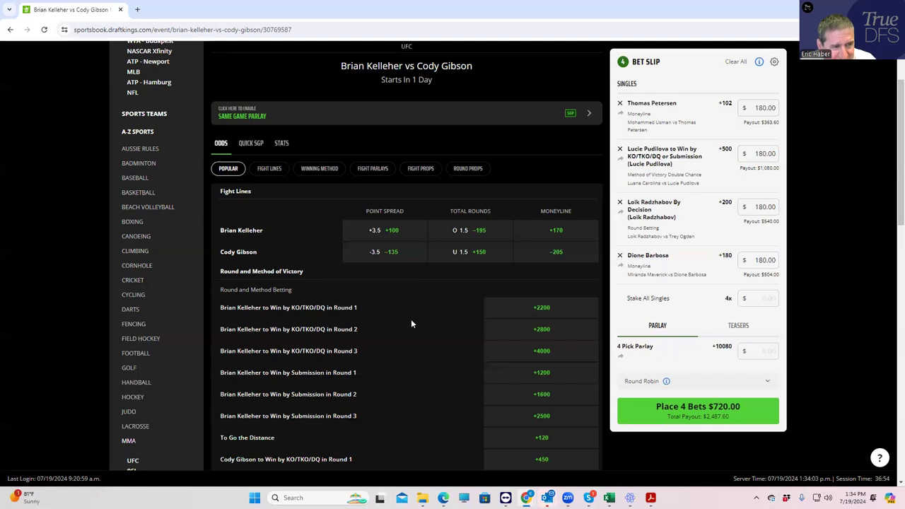
scroll(406, 311, up, 2)
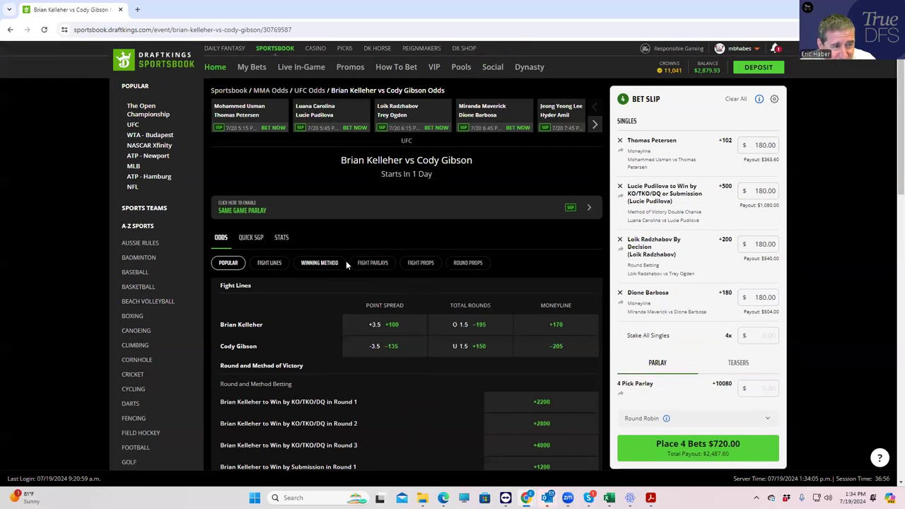
click(462, 263)
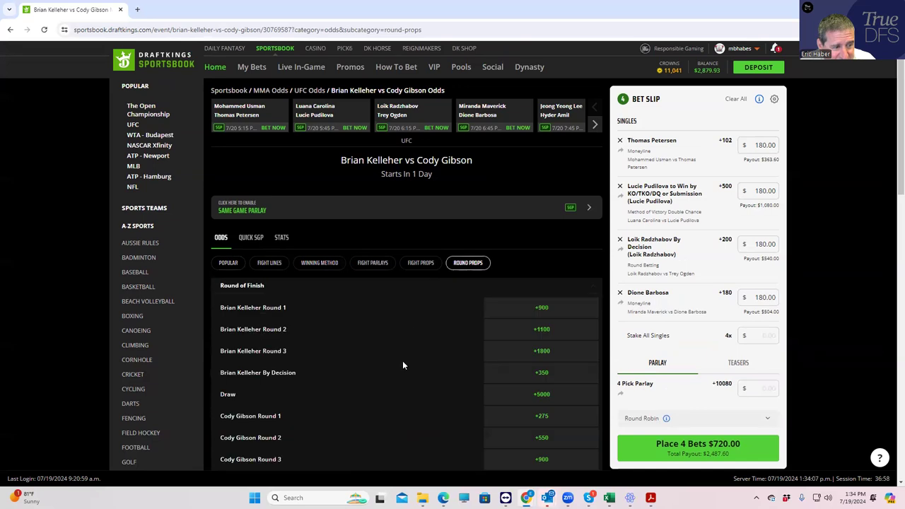
scroll(402, 376, down, 2)
scroll(402, 376, down, 3)
scroll(402, 371, up, 5)
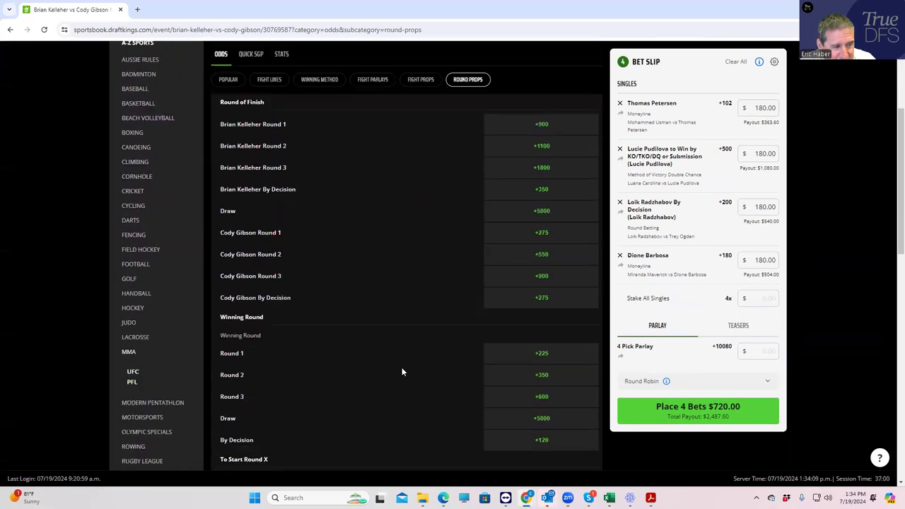
click(271, 265)
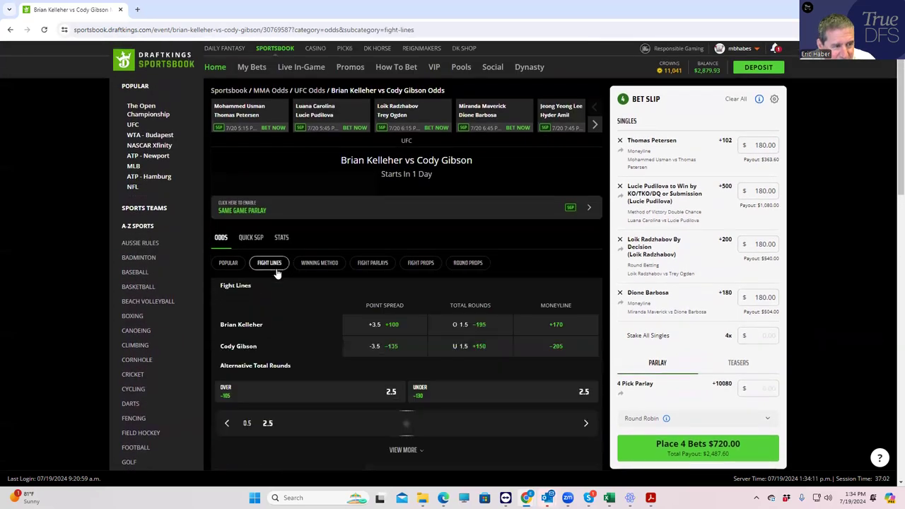
click(311, 267)
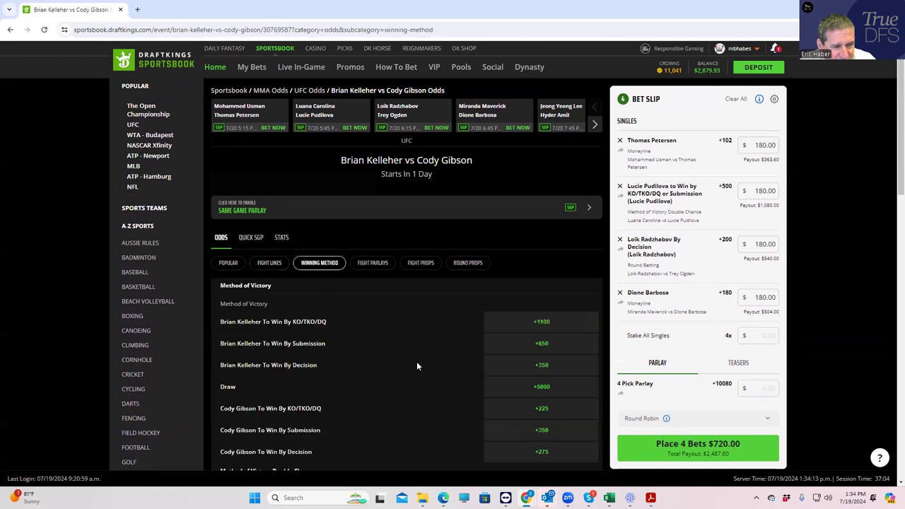
Step: Add Brian Kelleher To Win By Decision to the bet slip with a $180 stake
click(543, 366)
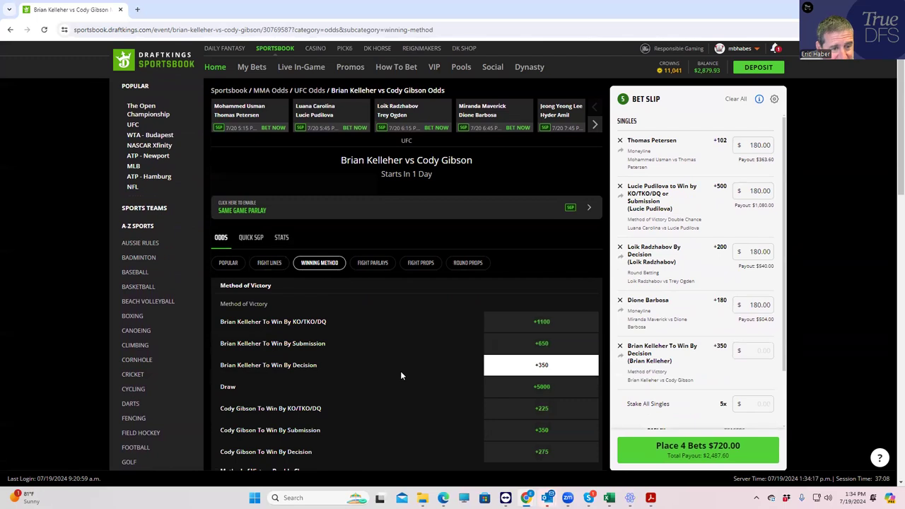
click(752, 351)
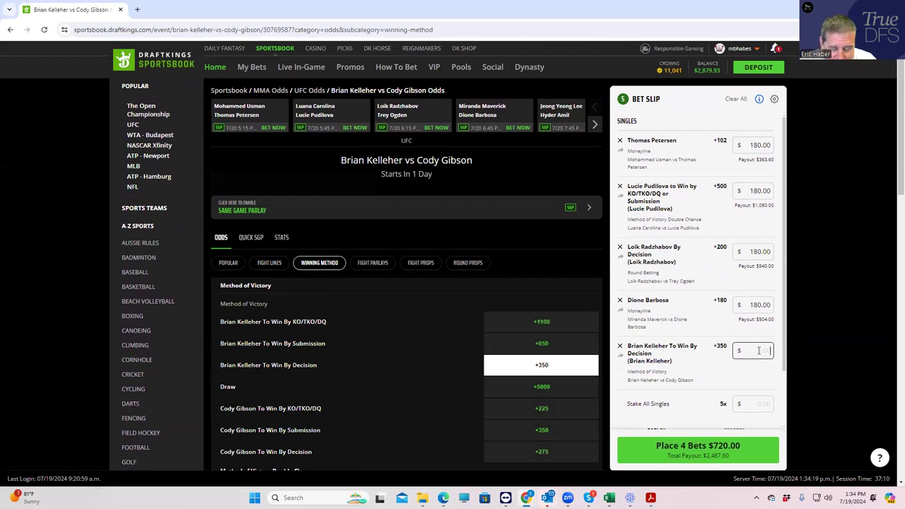
text(180)
click(721, 373)
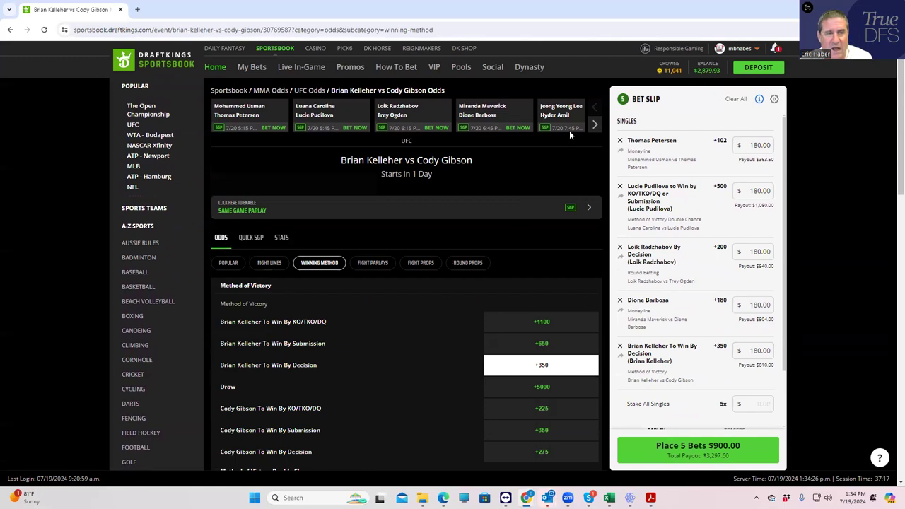
Step: Open the Jeong Yeong Lee vs Hyder Amil fight and add Amil's moneyline to the bet slip with a $180 stake
click(551, 119)
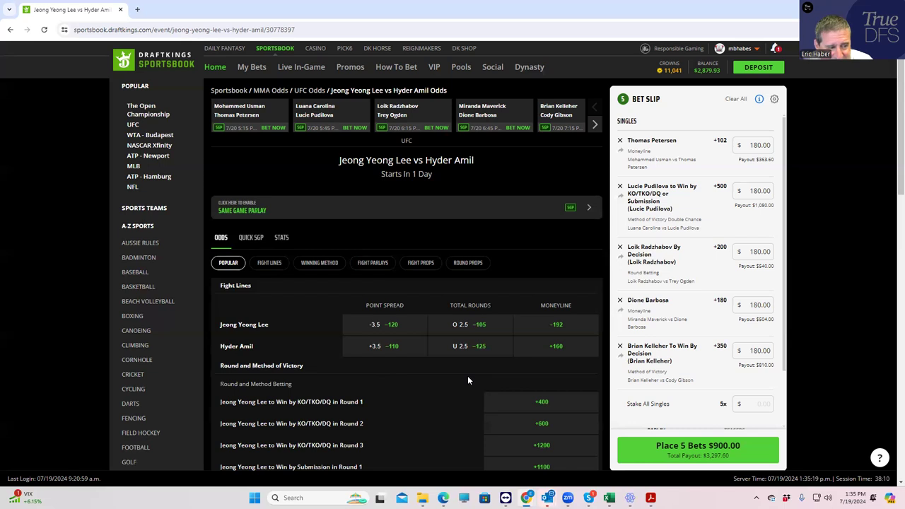
click(516, 354)
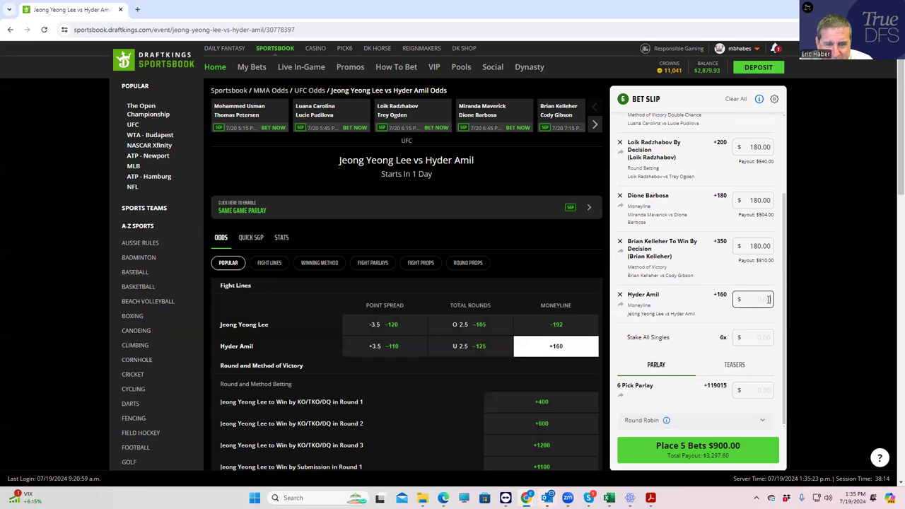
text(180)
click(680, 288)
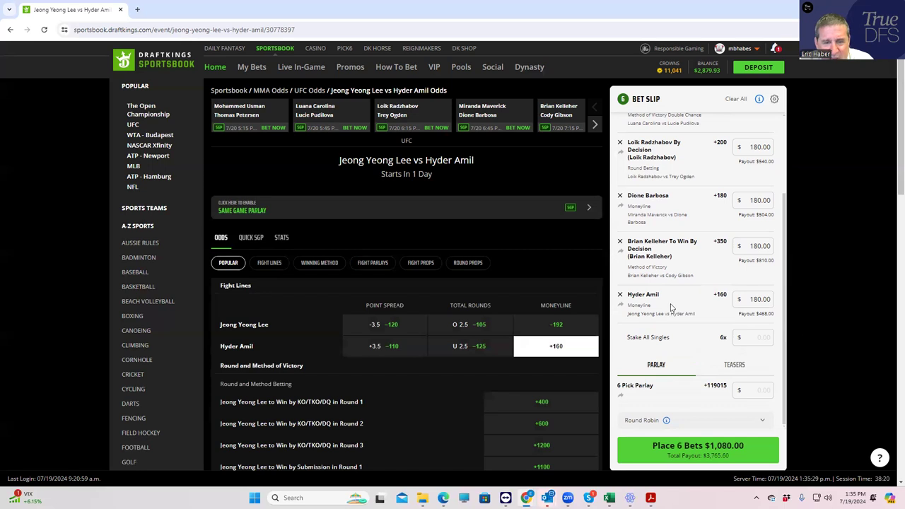
scroll(671, 307, up, 2)
scroll(671, 307, up, 1)
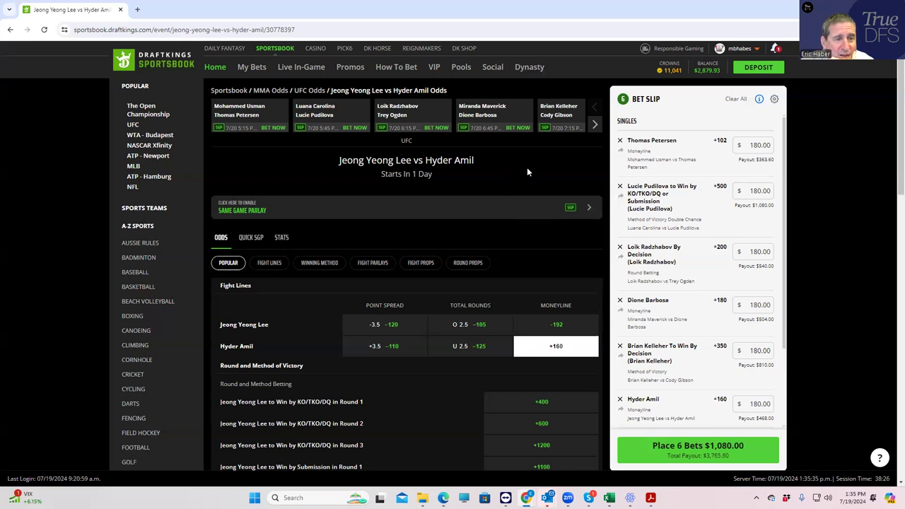
Step: Open the Doo Ho Choi vs Bill Algeo fight and add Choi's moneyline to the bet slip with a $180 stake
click(594, 125)
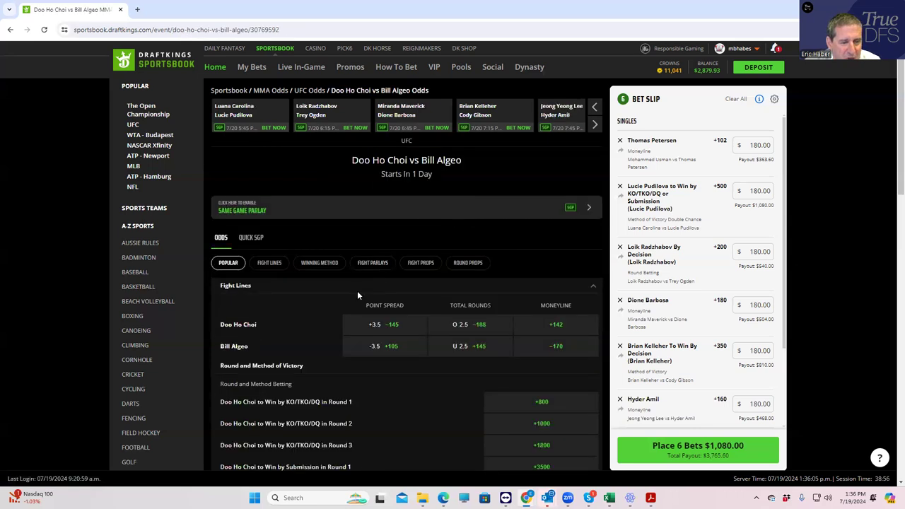
click(544, 324)
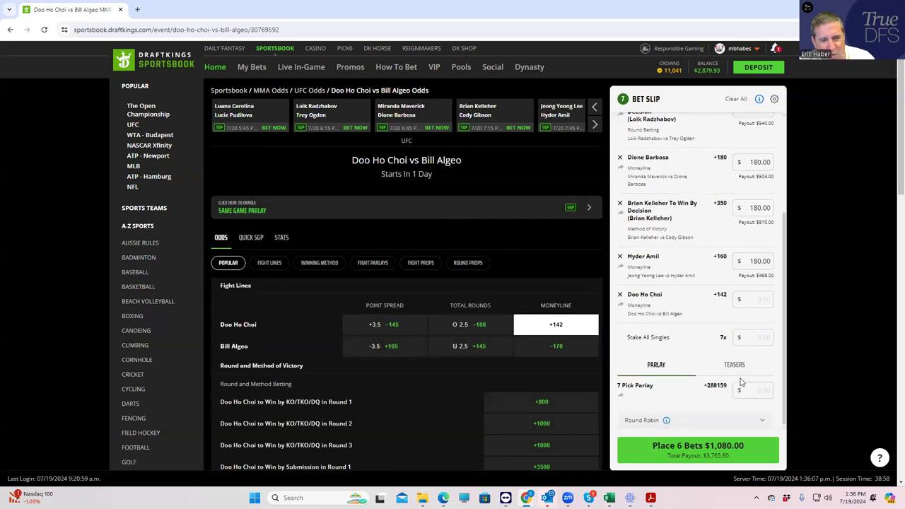
click(752, 299)
text(180)
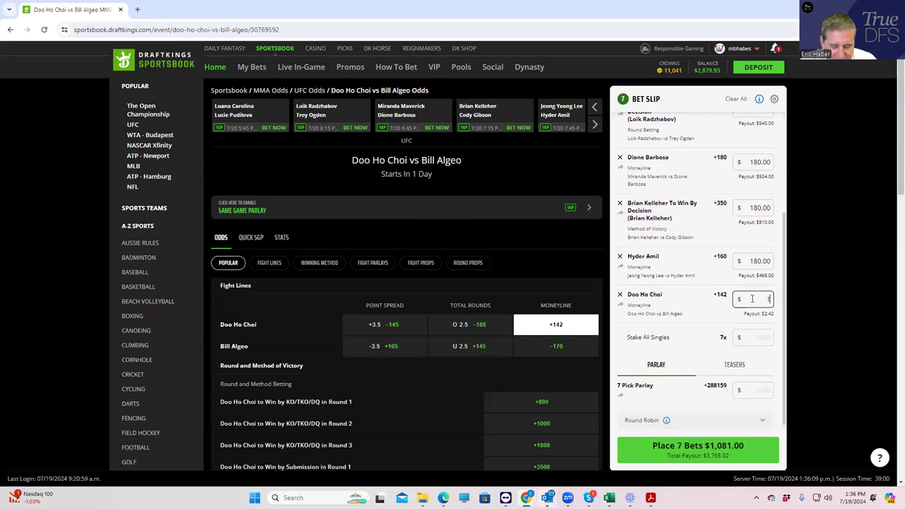
click(694, 322)
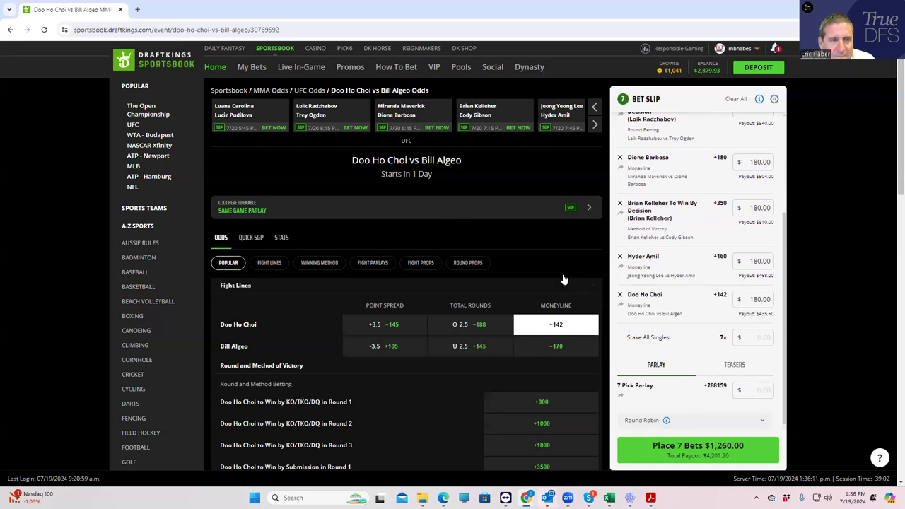
Step: Open the Cody Durden vs Bruno Silva fight and bring up its winning method odds
click(595, 125)
click(595, 125)
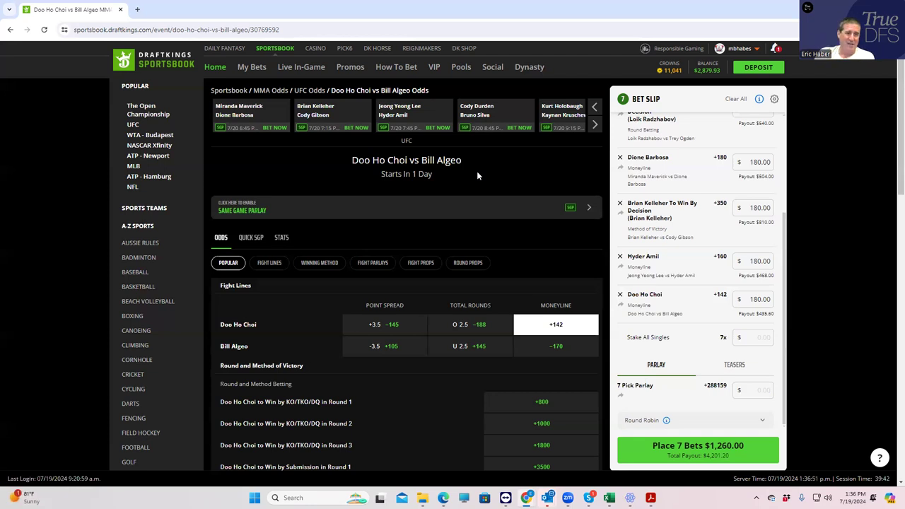
click(476, 119)
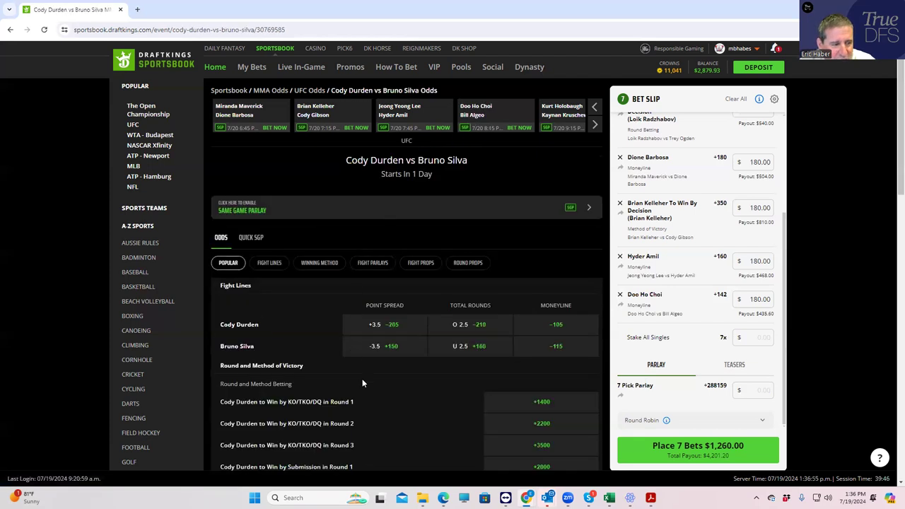
scroll(405, 403, down, 3)
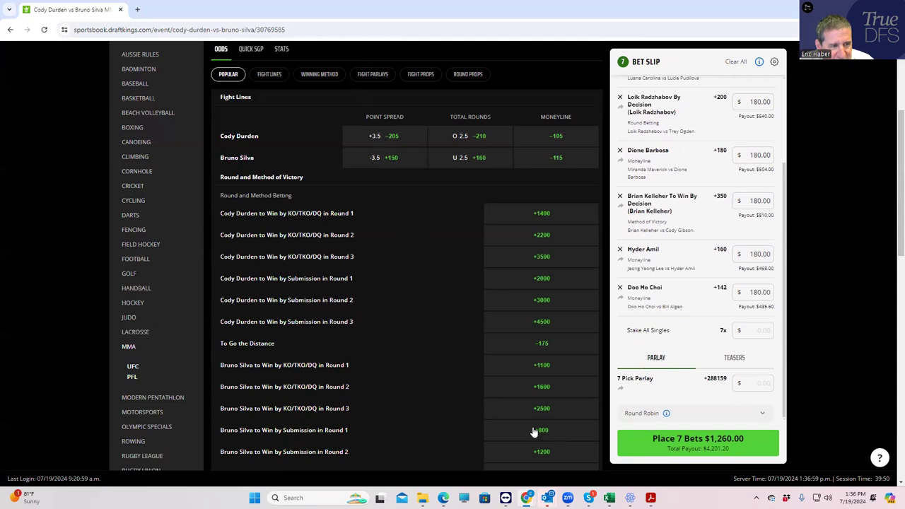
scroll(534, 432, up, 2)
click(271, 171)
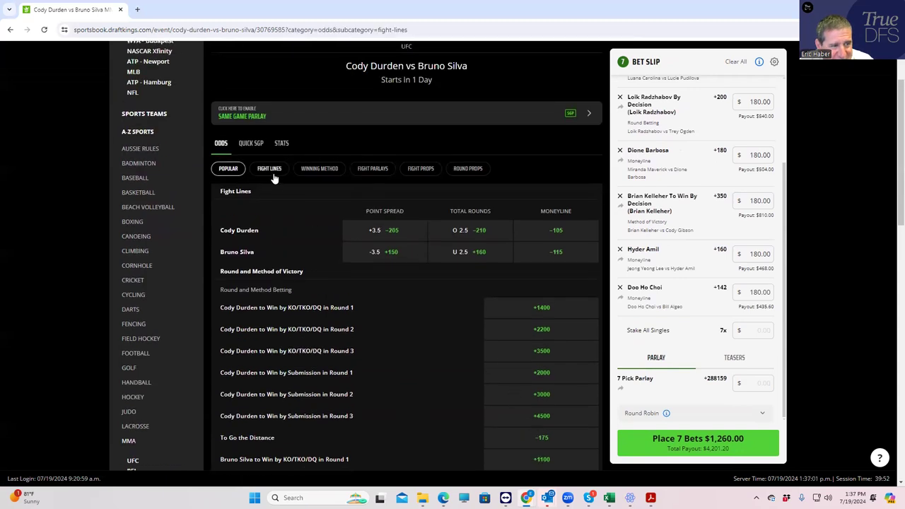
click(316, 172)
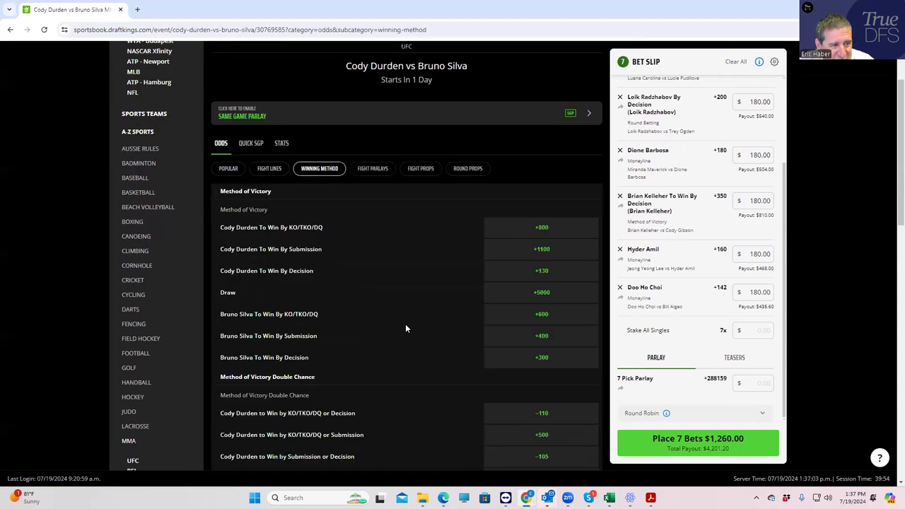
Step: Add Bruno Silva To Win By Submission to the bet slip with a $180 stake
click(498, 336)
click(752, 282)
click(679, 304)
scroll(513, 204, up, 1)
scroll(512, 203, up, 1)
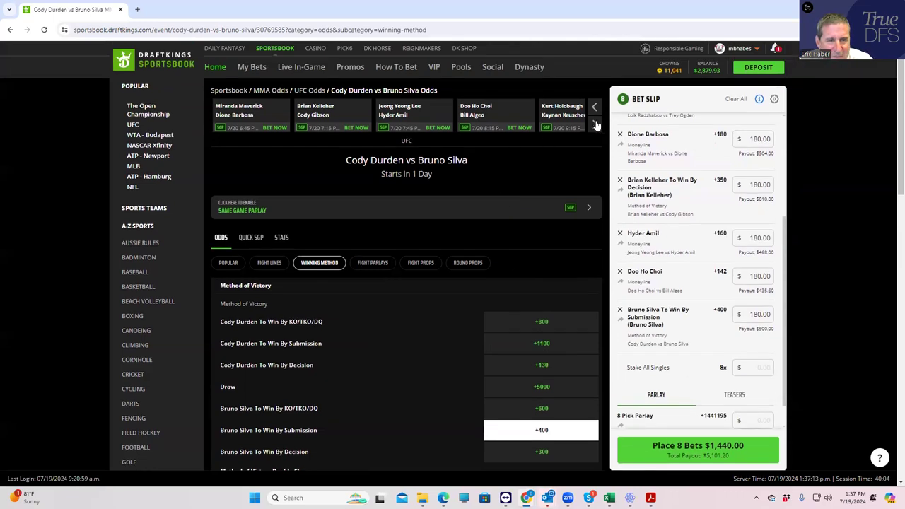
Step: Open the Kurt Holobaugh vs Kaynan Kruschewsky fight and add Kruschewsky's moneyline to the bet slip with a $180 stake
click(569, 117)
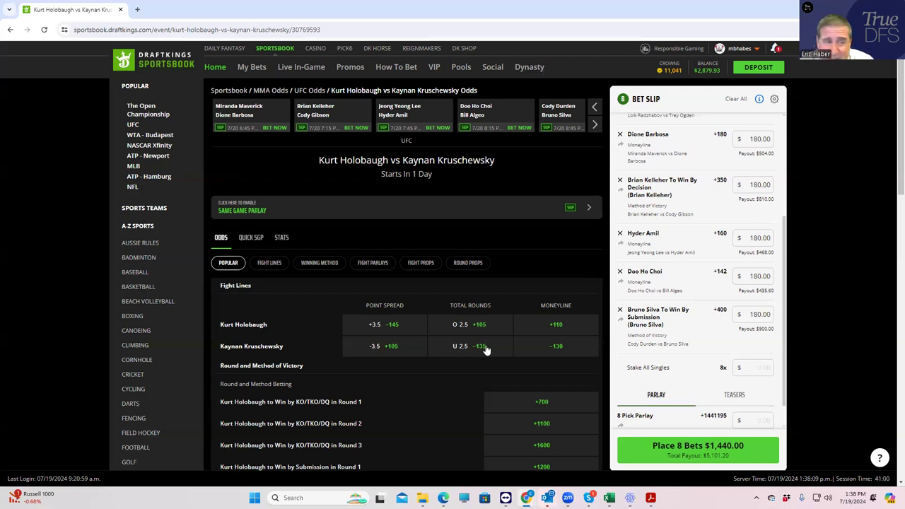
click(555, 346)
click(754, 290)
text(180)
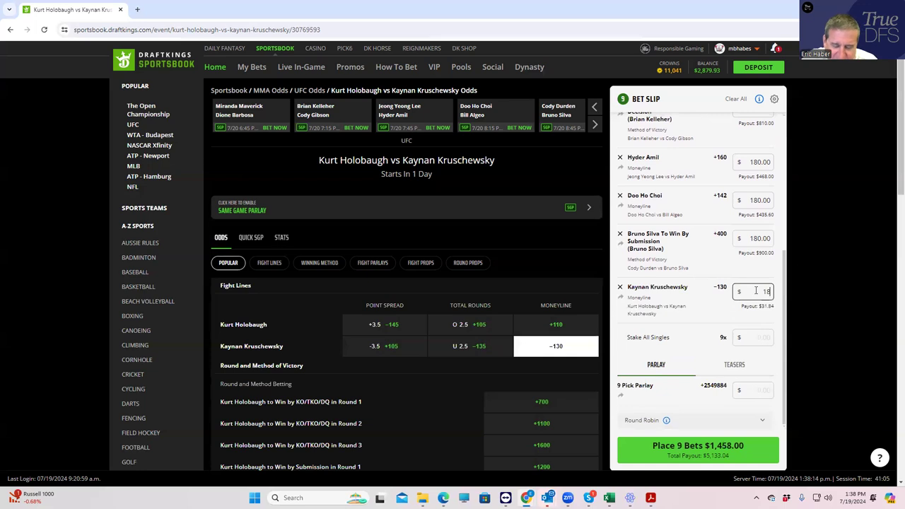
click(737, 299)
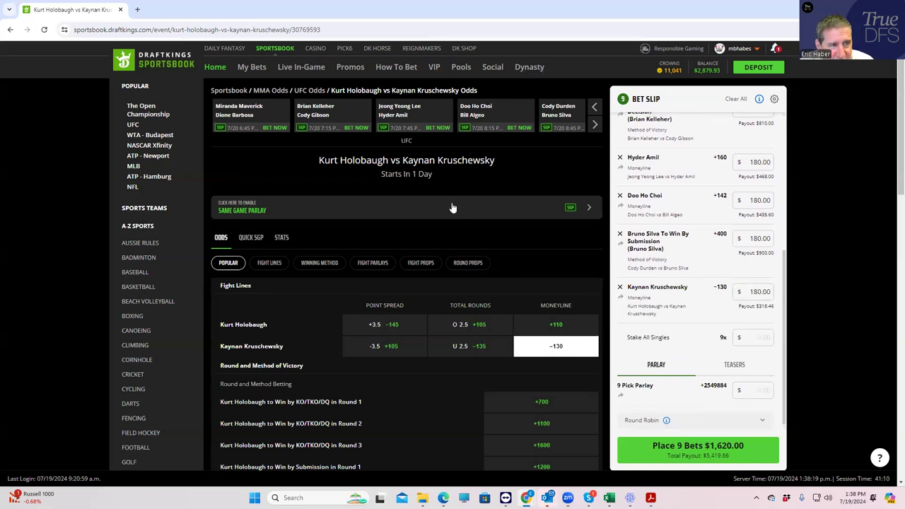
Step: Open the Brad Tavares vs Jun Yong Park fight and add Tavares's moneyline to the bet slip with a $180 stake
click(596, 126)
click(596, 126)
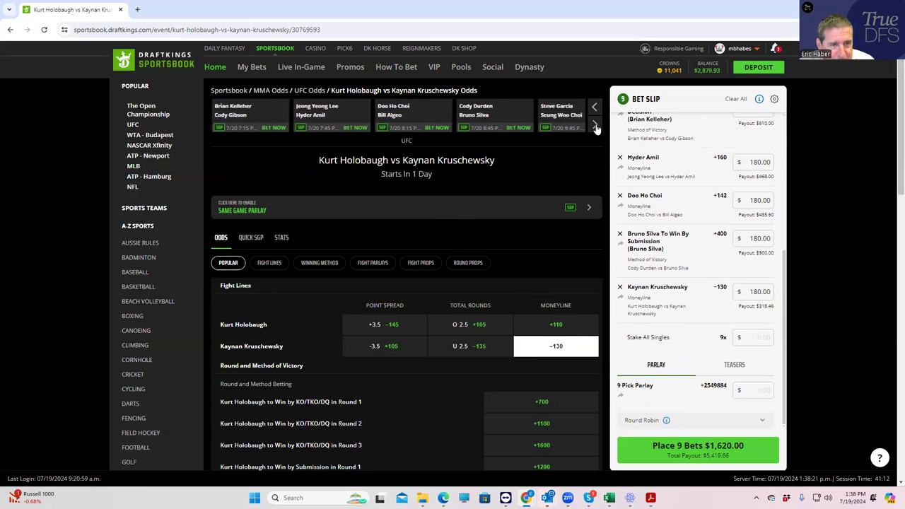
click(596, 126)
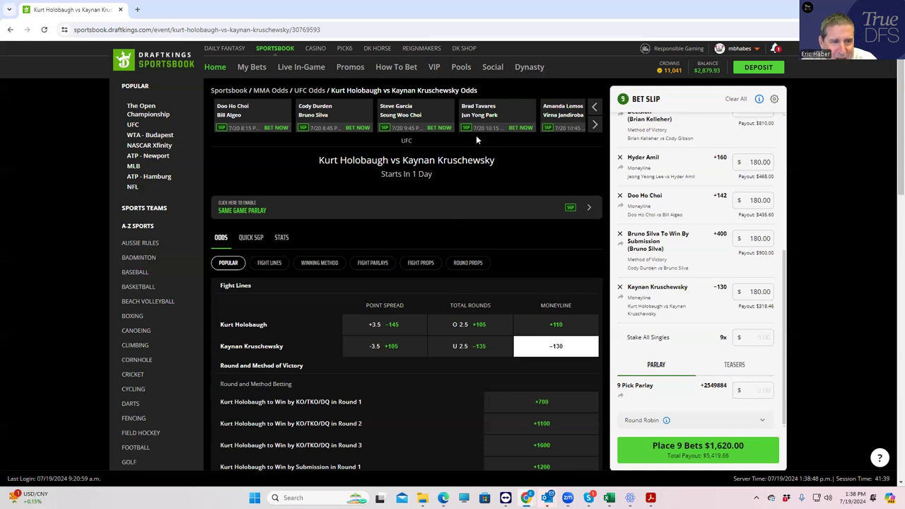
click(477, 107)
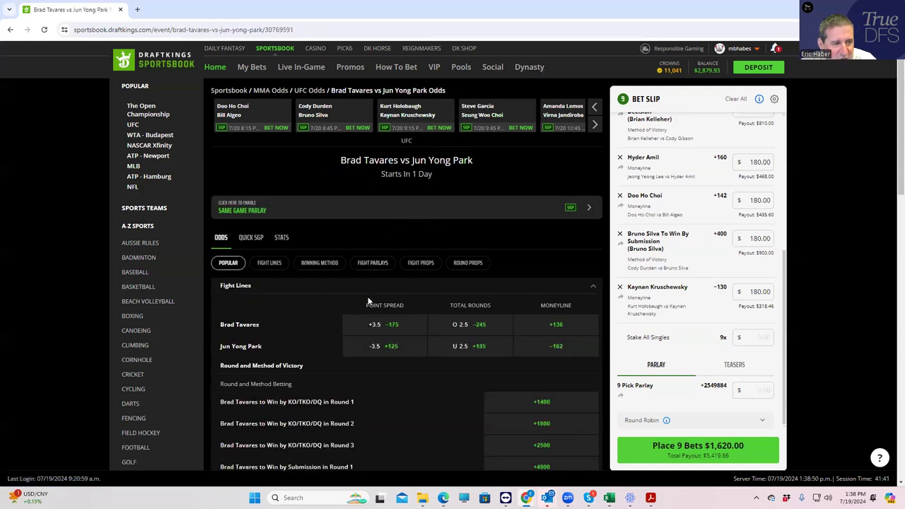
click(552, 329)
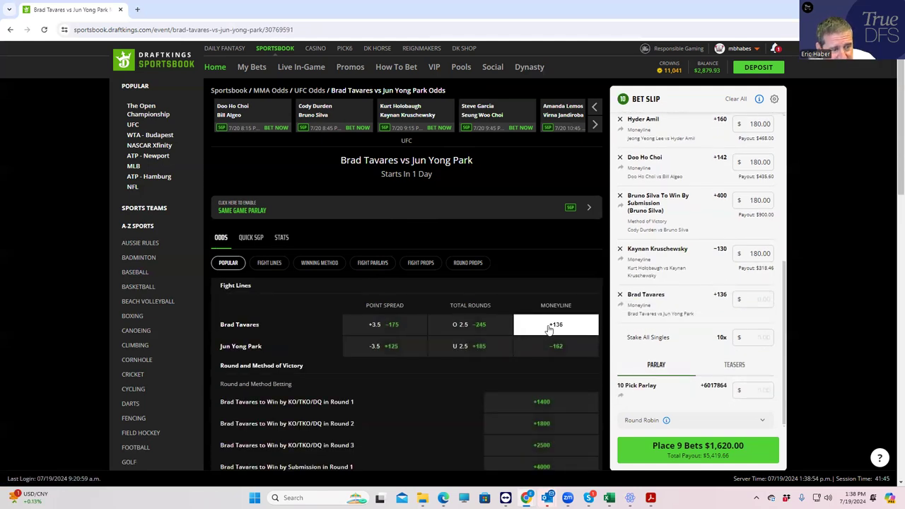
click(755, 298)
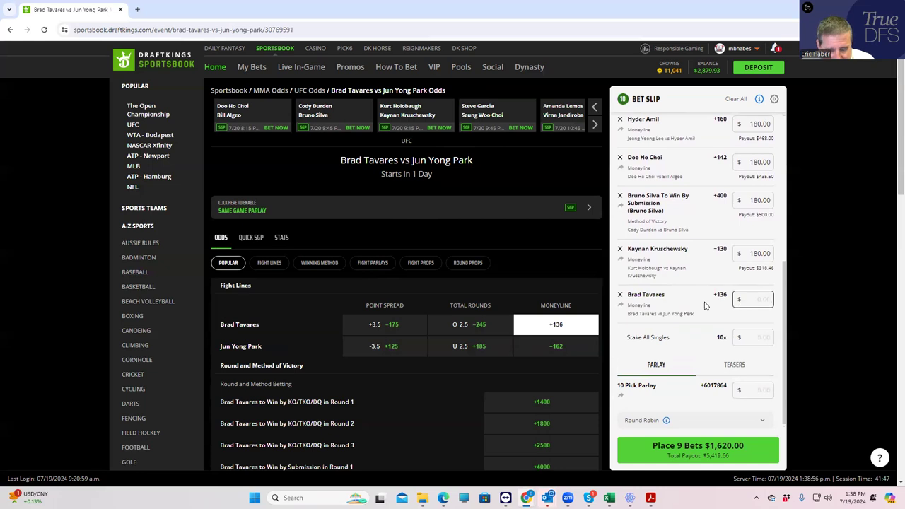
text(180)
click(703, 308)
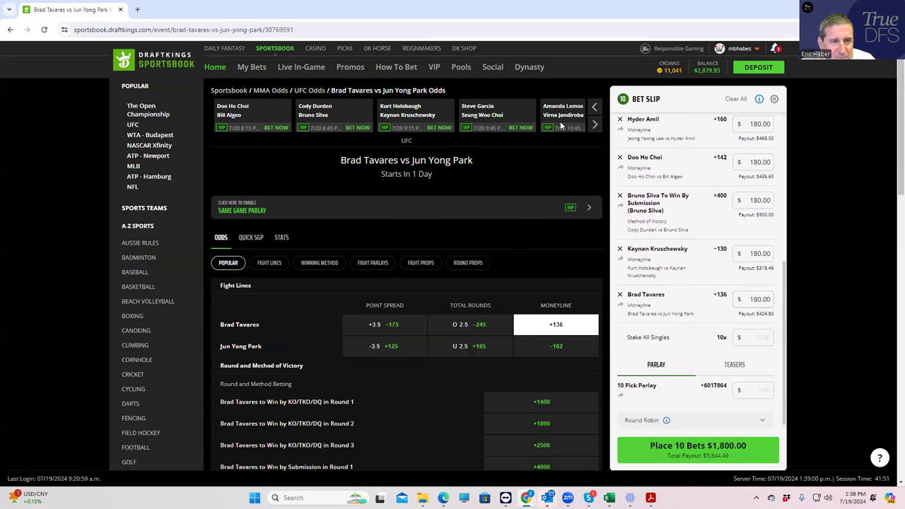
Step: Open the Steve Garcia vs Seung Woo Choi fight and add To Go the Distance to the bet slip with a $180 stake
click(594, 125)
click(595, 125)
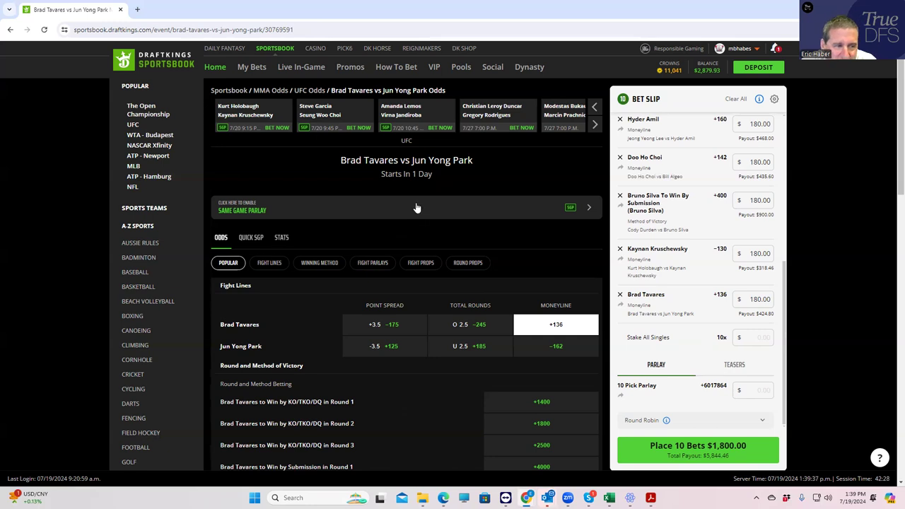
click(318, 109)
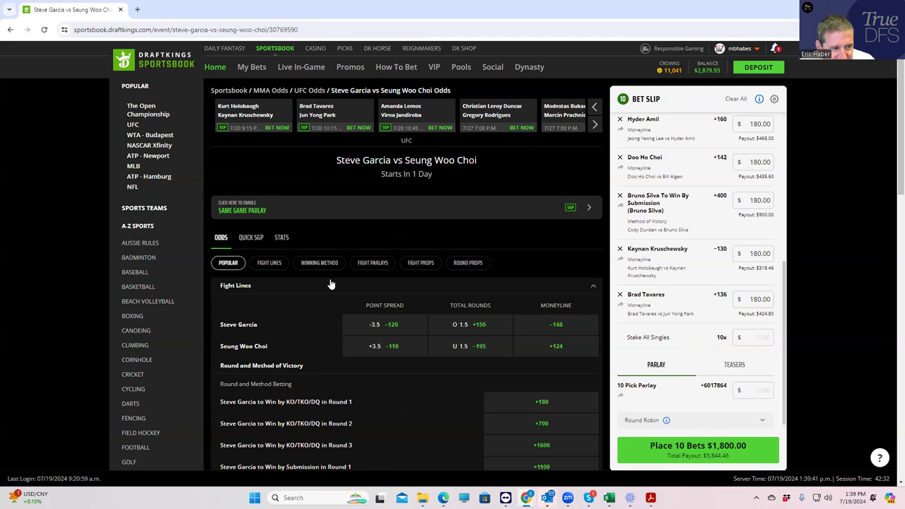
click(272, 264)
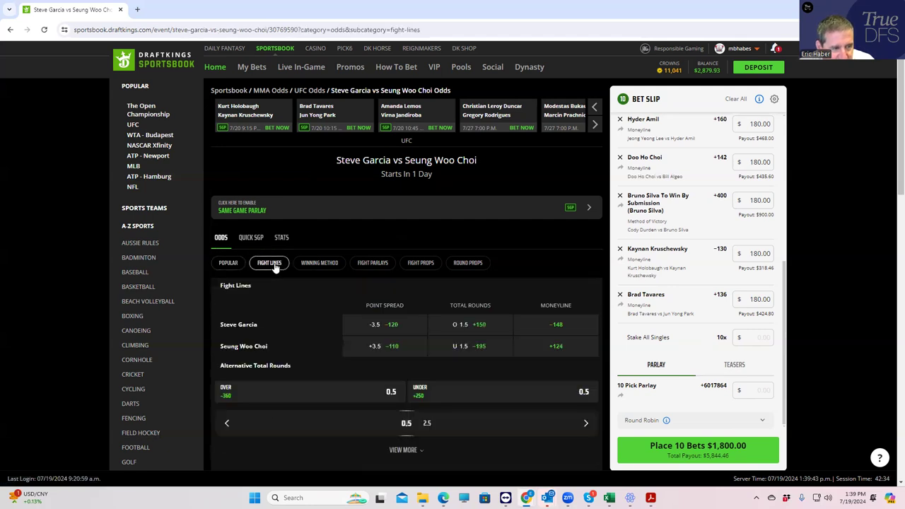
click(237, 264)
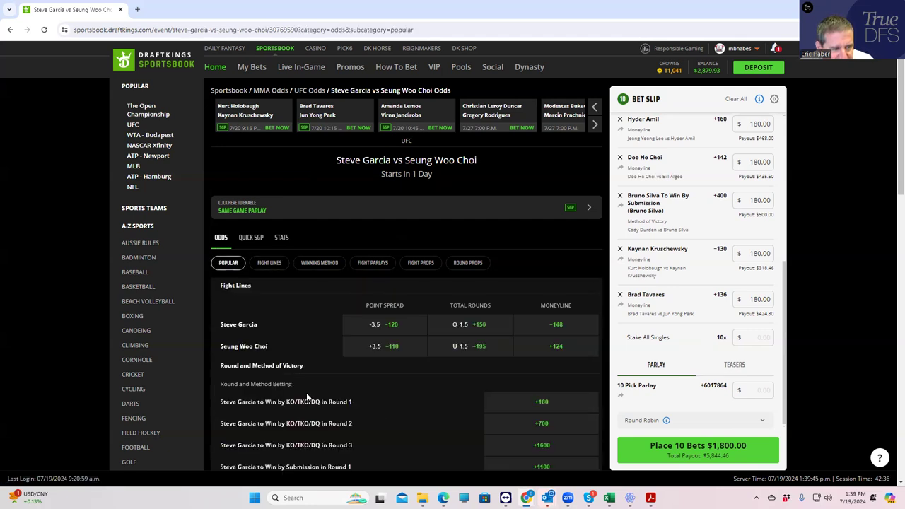
scroll(449, 414, down, 3)
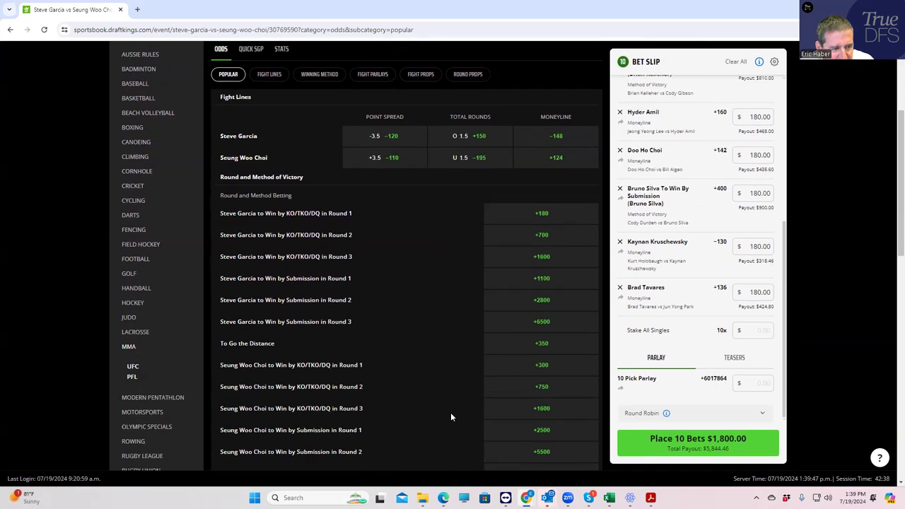
click(541, 345)
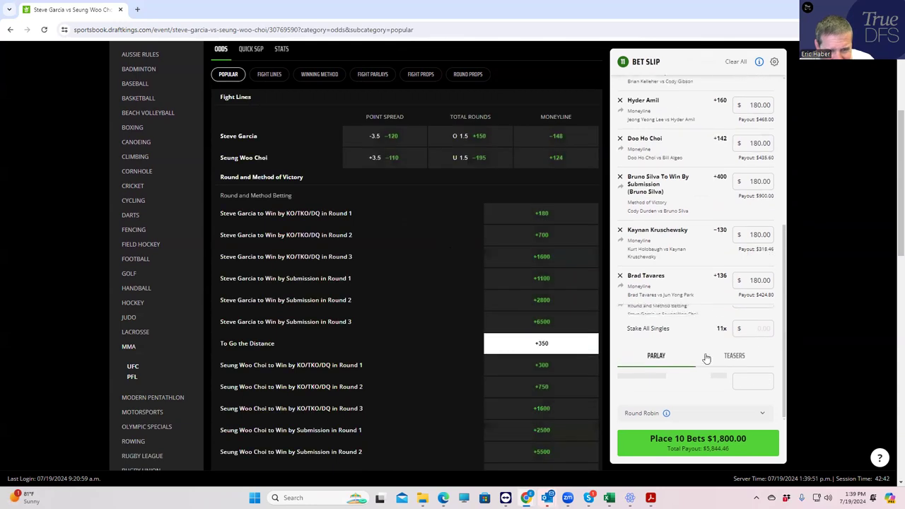
text(180)
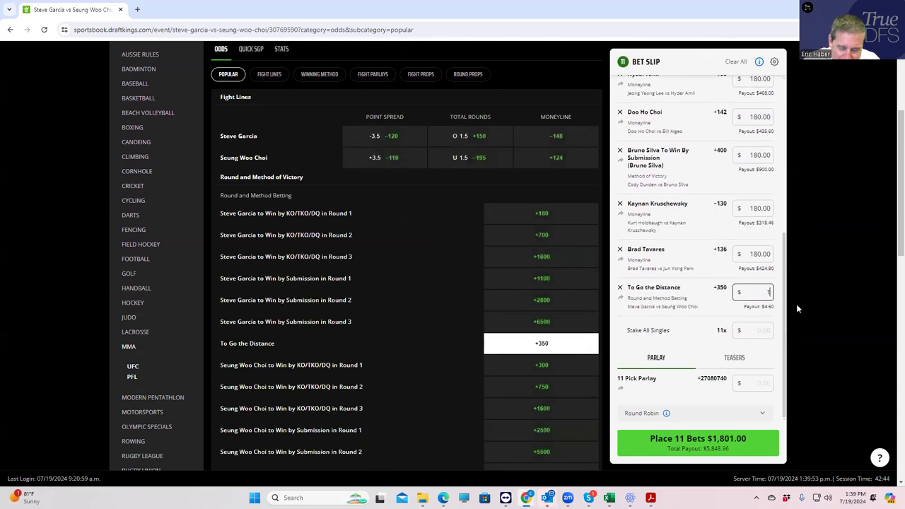
click(697, 354)
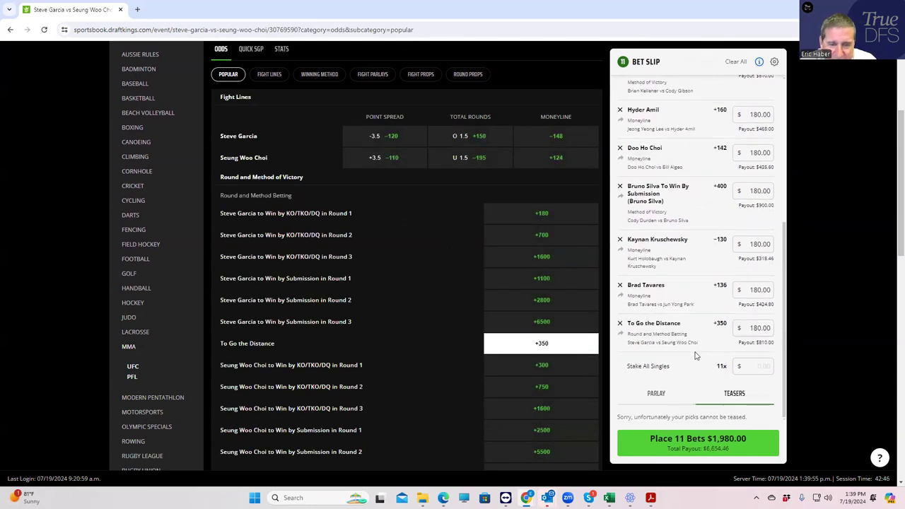
Step: Review the single bets in the bet slip from the first pick to the last
scroll(671, 336, up, 4)
scroll(655, 319, up, 1)
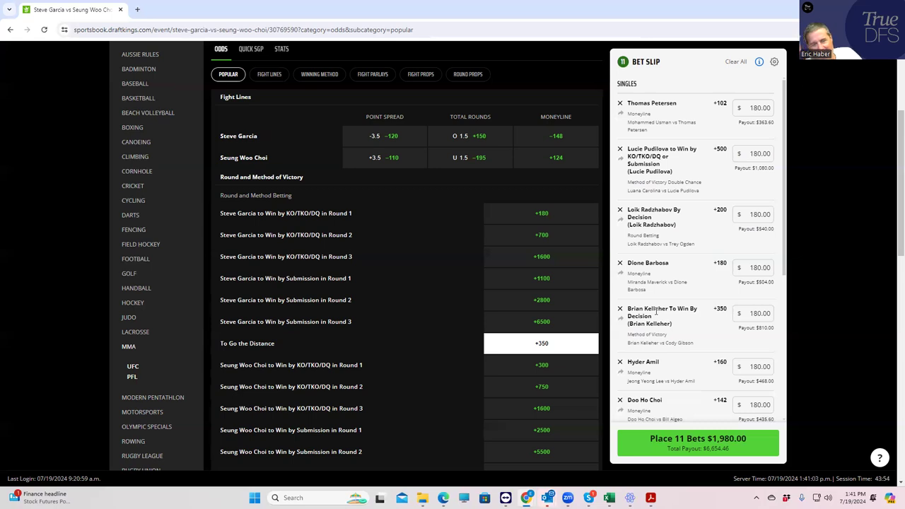
scroll(674, 410, down, 3)
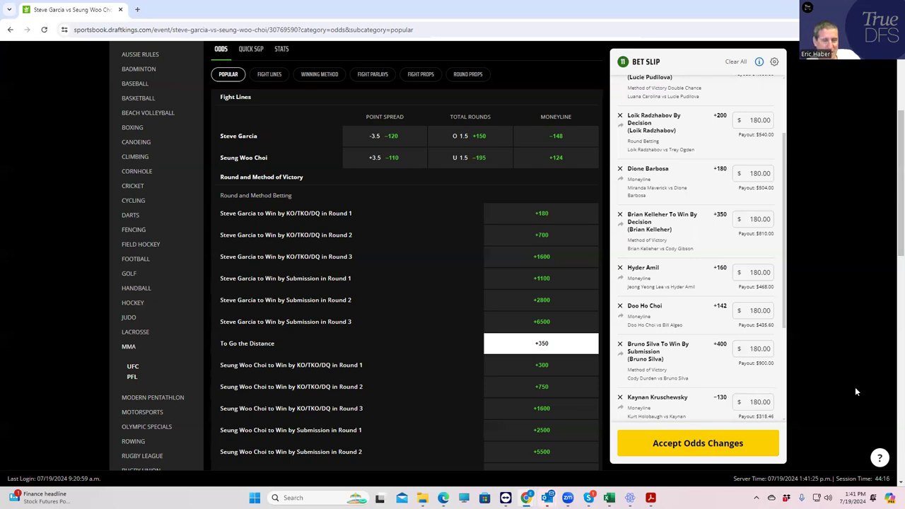
scroll(709, 381, down, 2)
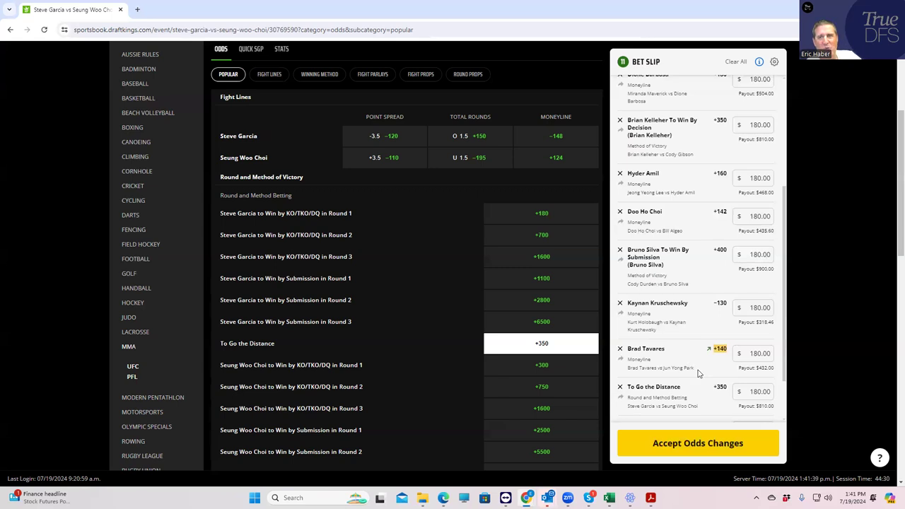
scroll(675, 375, down, 1)
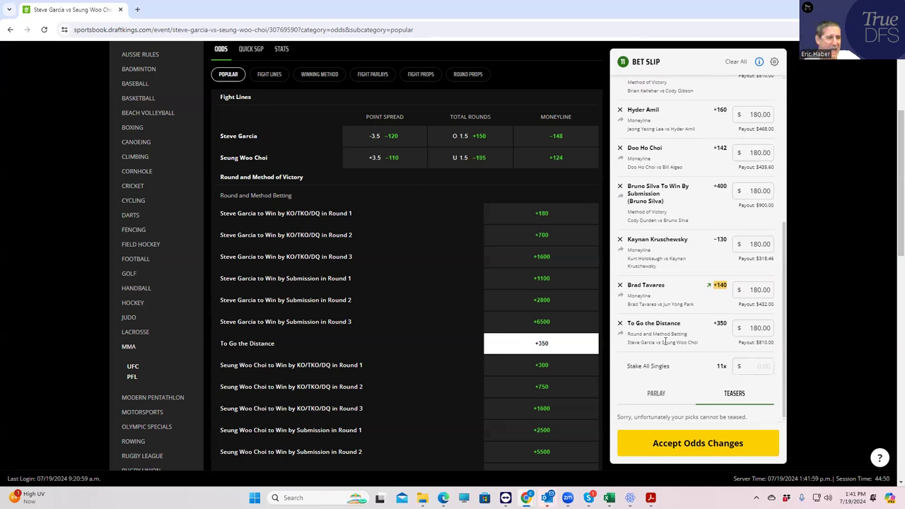
Step: Open the Amanda Lemos vs Virna Jandiroba fight and bring up its winning method odds
scroll(425, 169, up, 3)
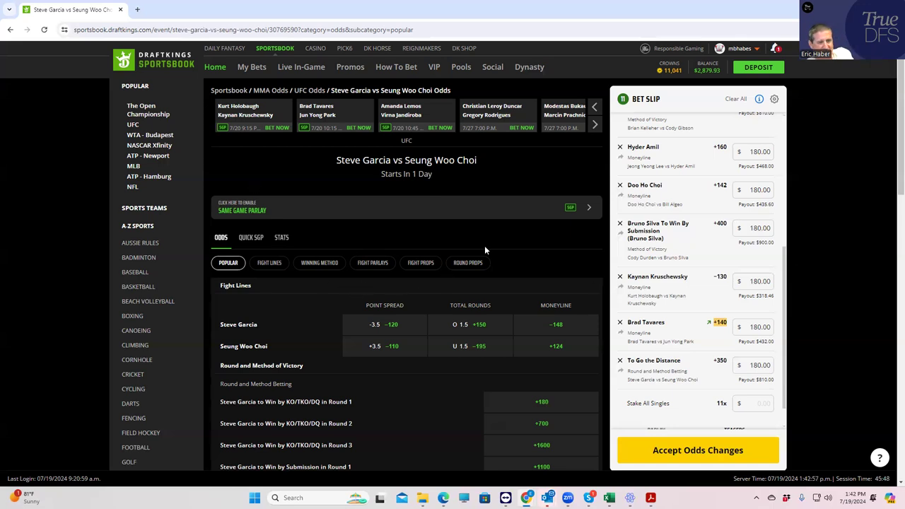
click(410, 115)
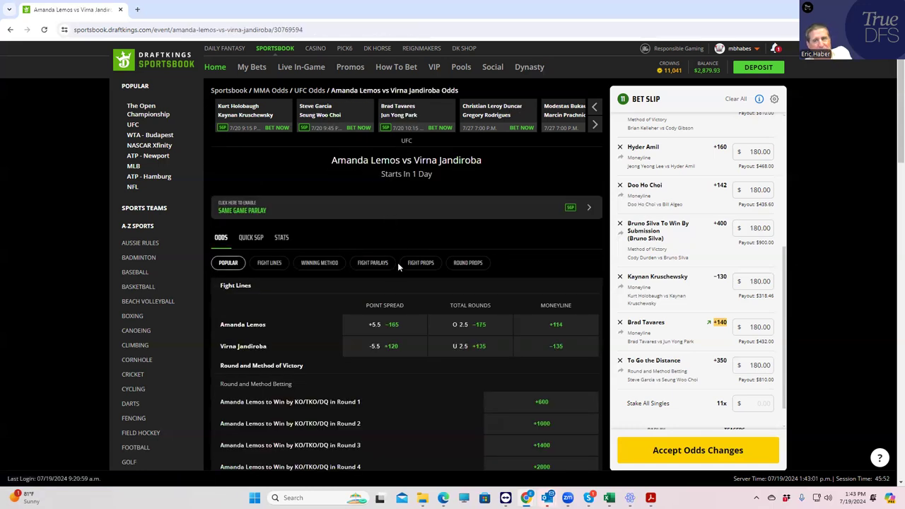
scroll(319, 355, down, 2)
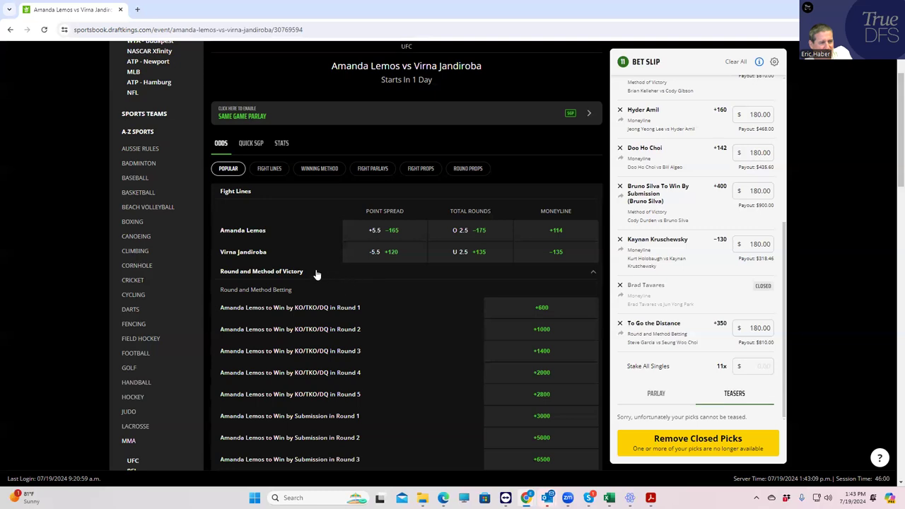
click(273, 170)
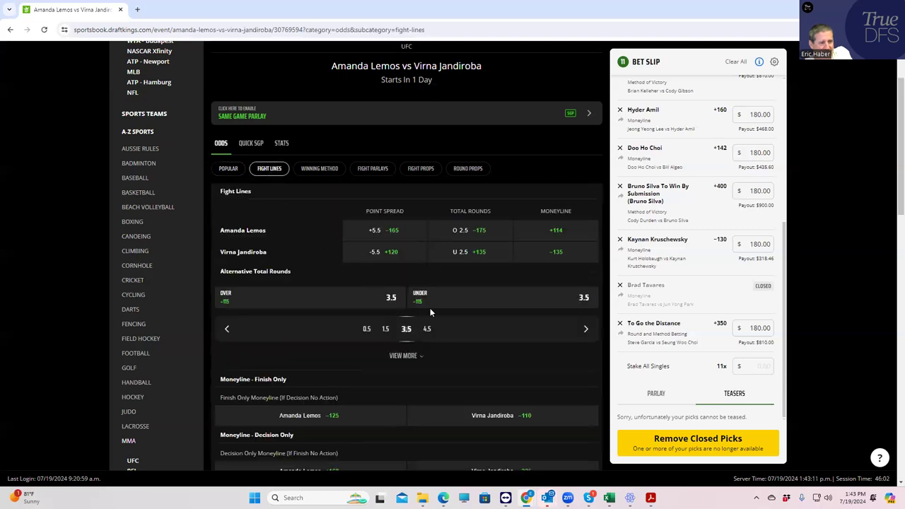
click(320, 172)
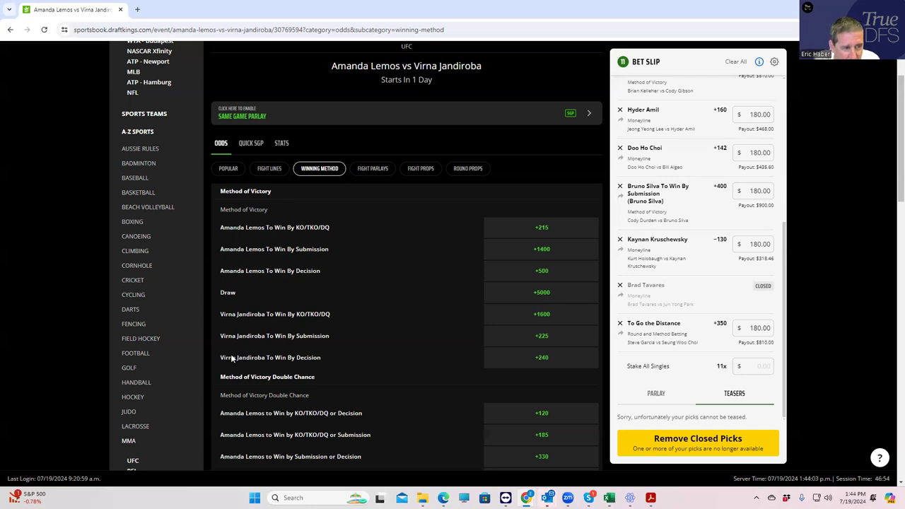
Step: Open the fightodds.io MMA betting odds page in a new browser tab and dismiss the promotional pop-up
click(893, 29)
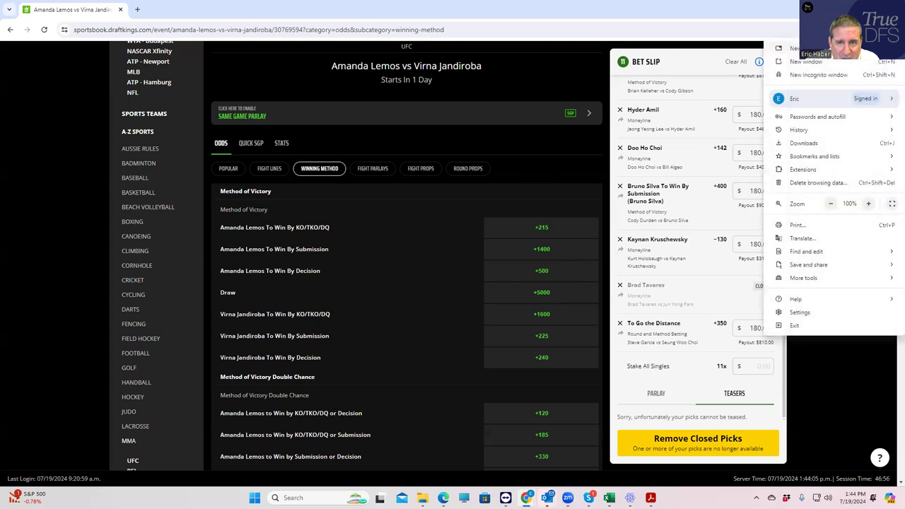
click(785, 44)
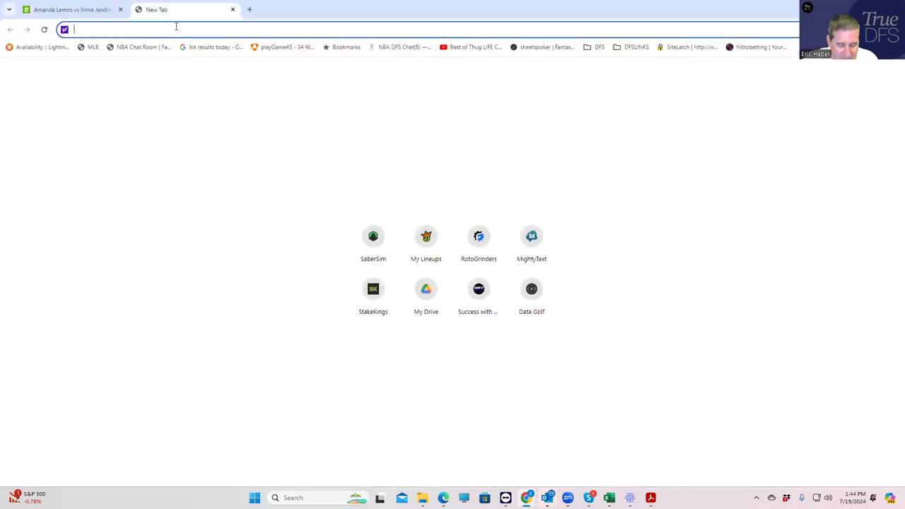
text(FIGH)
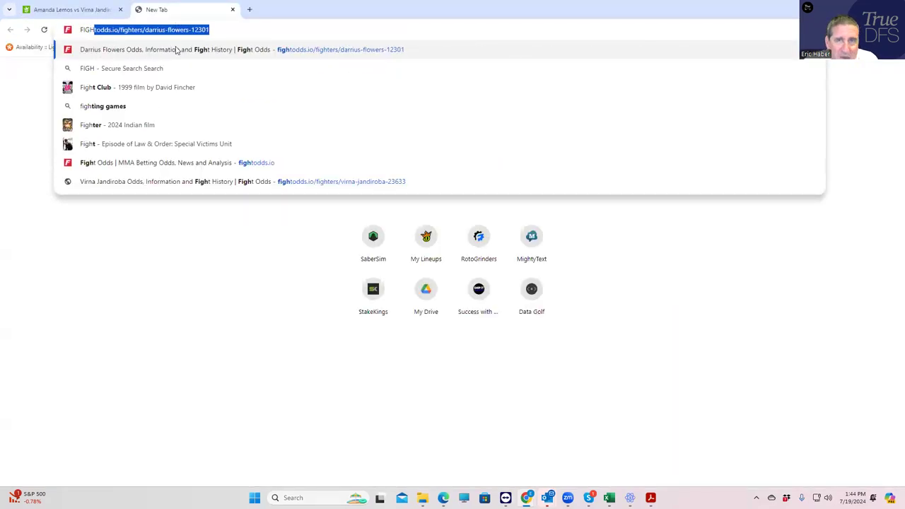
click(176, 48)
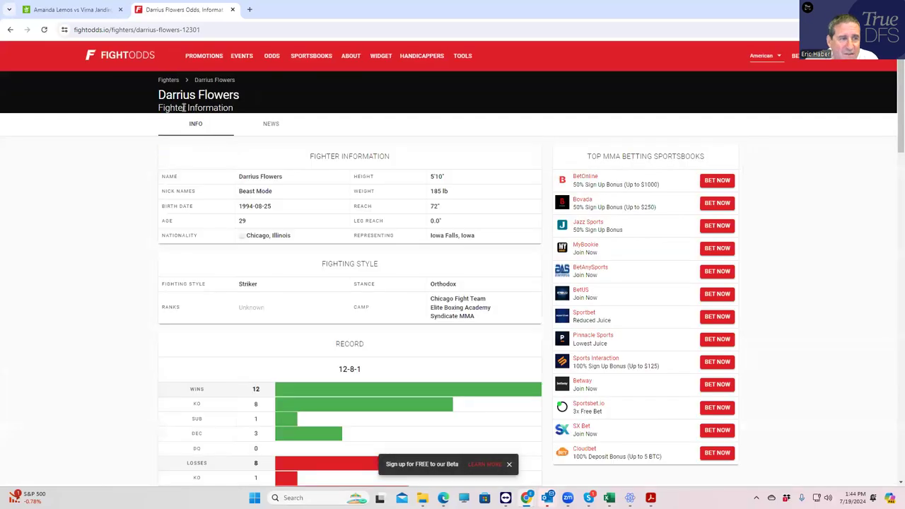
scroll(283, 152, down, 2)
scroll(218, 75, up, 2)
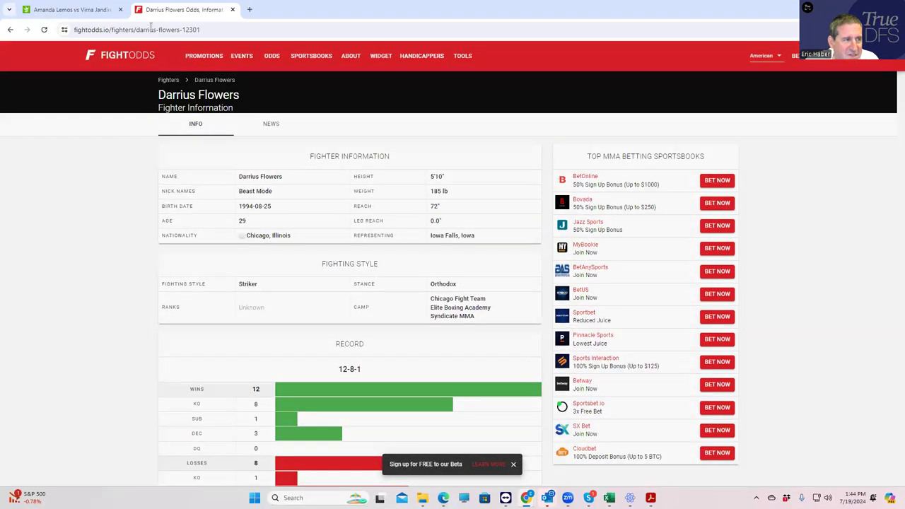
click(109, 30)
drag(128, 30, 270, 43)
key(BackSpace)
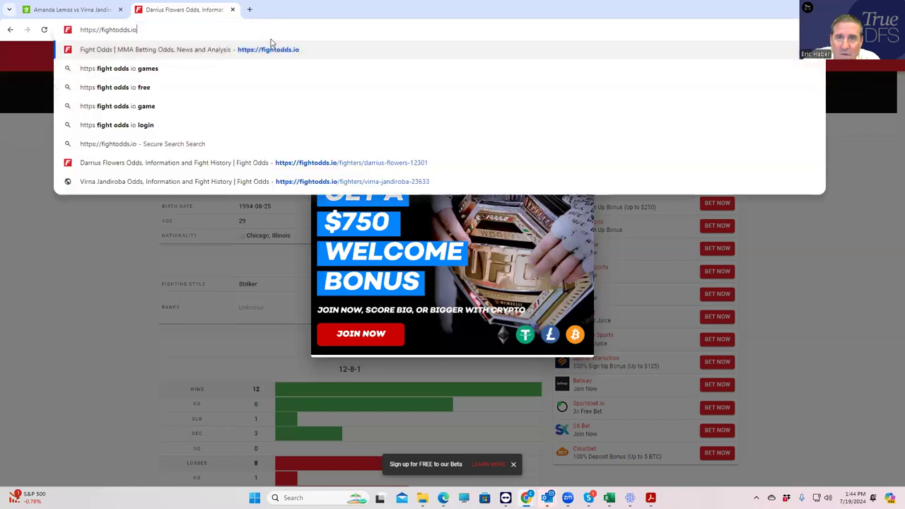
key(Return)
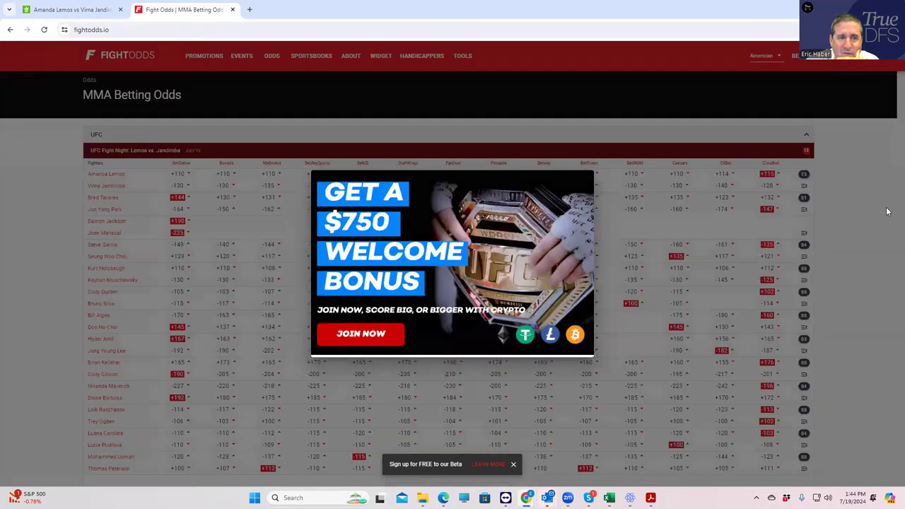
click(887, 210)
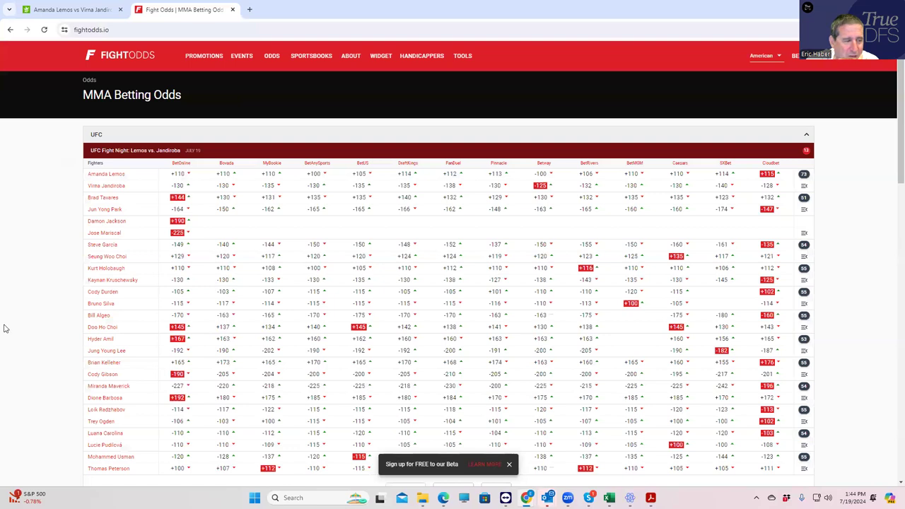
Step: Open Virna Jandiroba's fighter page from the UFC odds table and examine her record and fight history
scroll(171, 372, down, 5)
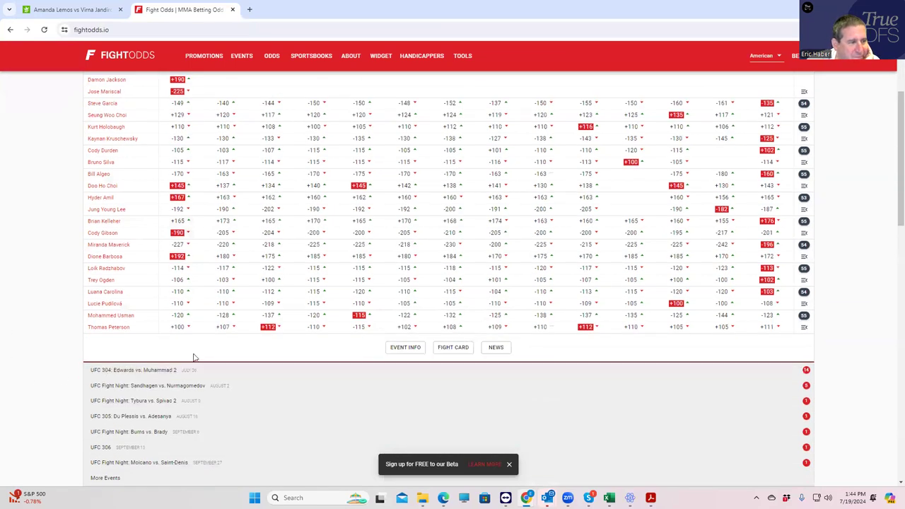
scroll(192, 356, up, 5)
click(107, 186)
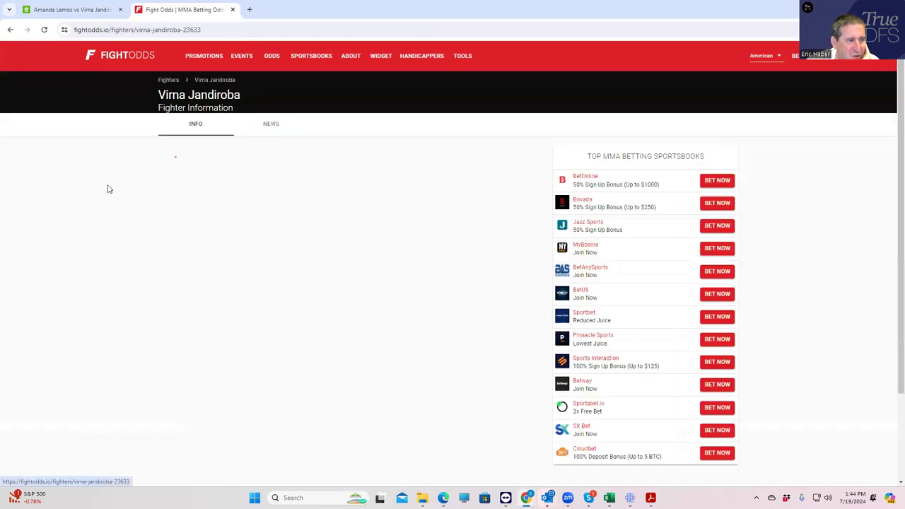
scroll(323, 323, down, 2)
scroll(337, 370, down, 4)
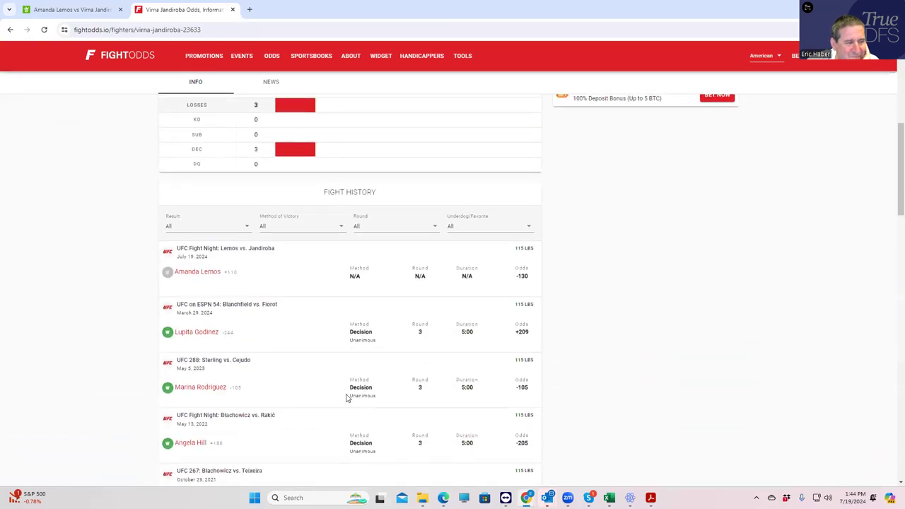
scroll(373, 372, down, 3)
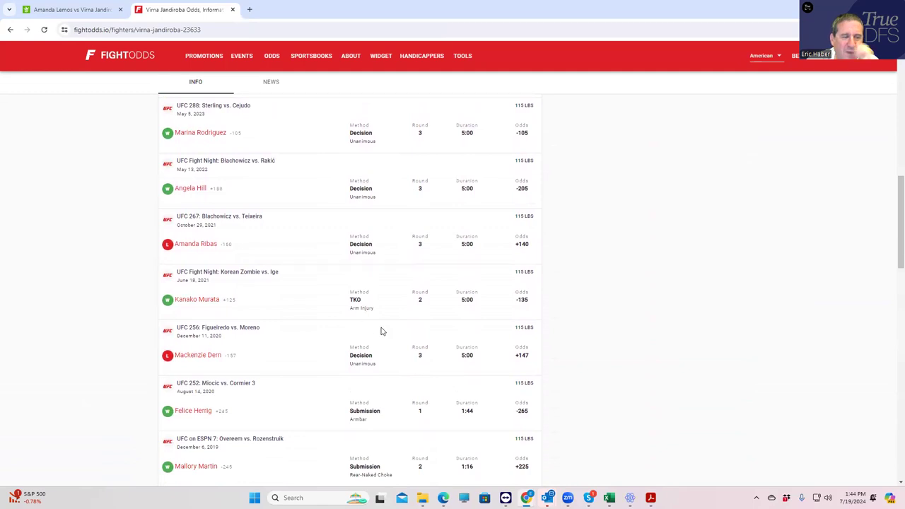
scroll(394, 383, down, 7)
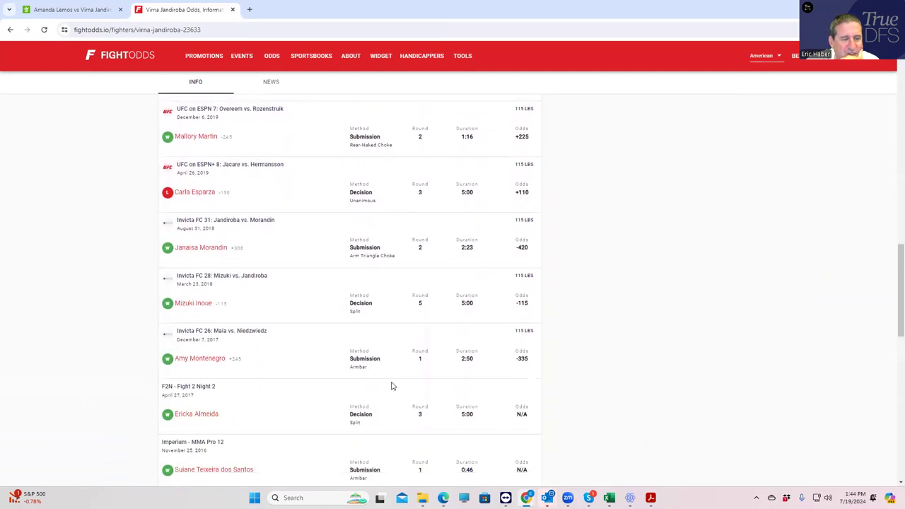
scroll(420, 378, down, 2)
scroll(420, 378, up, 20)
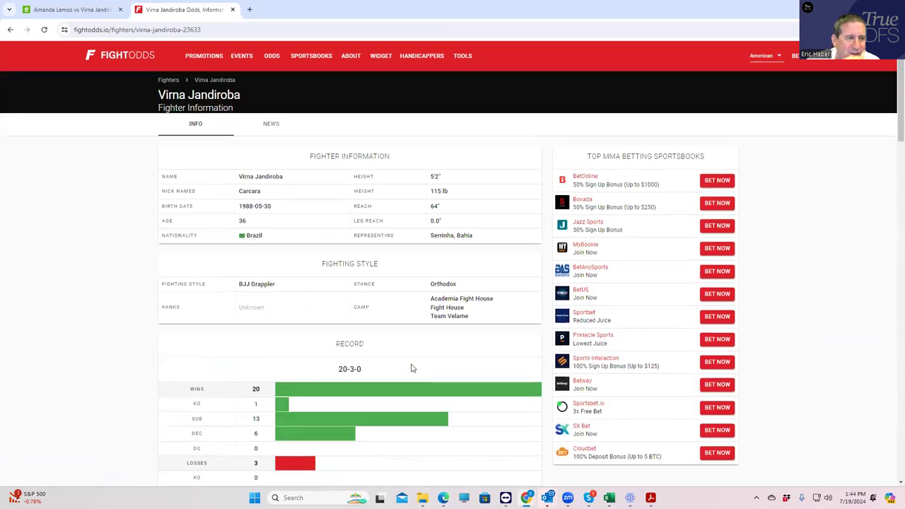
Step: Return to the odds table, open Amanda Lemos's fighter page and examine her fight history
click(11, 30)
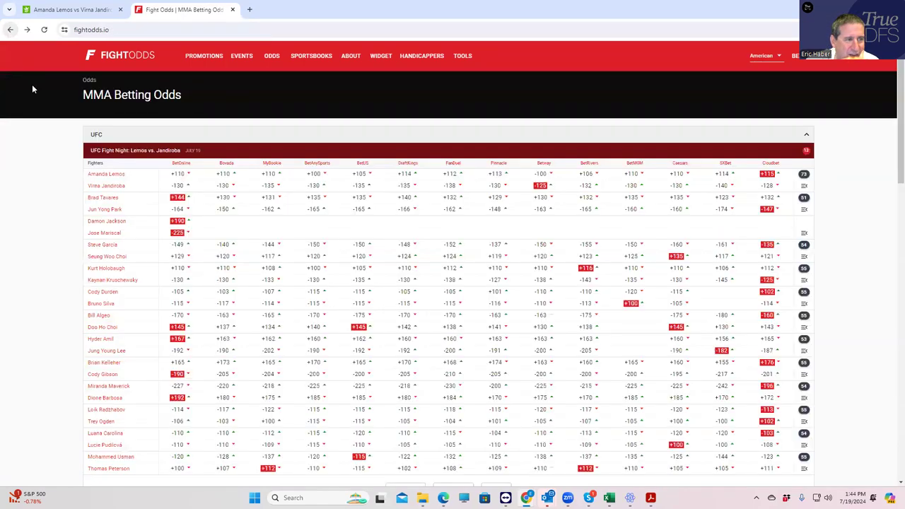
click(109, 177)
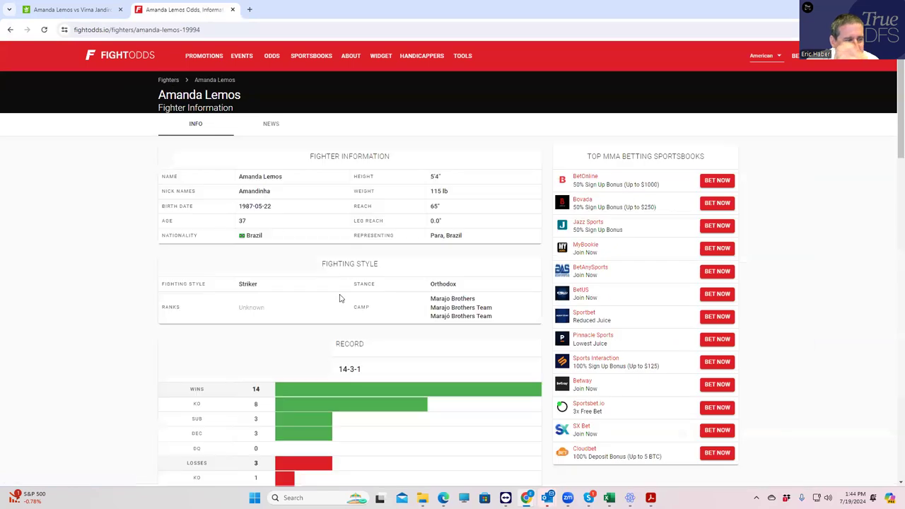
scroll(341, 299, down, 5)
scroll(362, 297, down, 2)
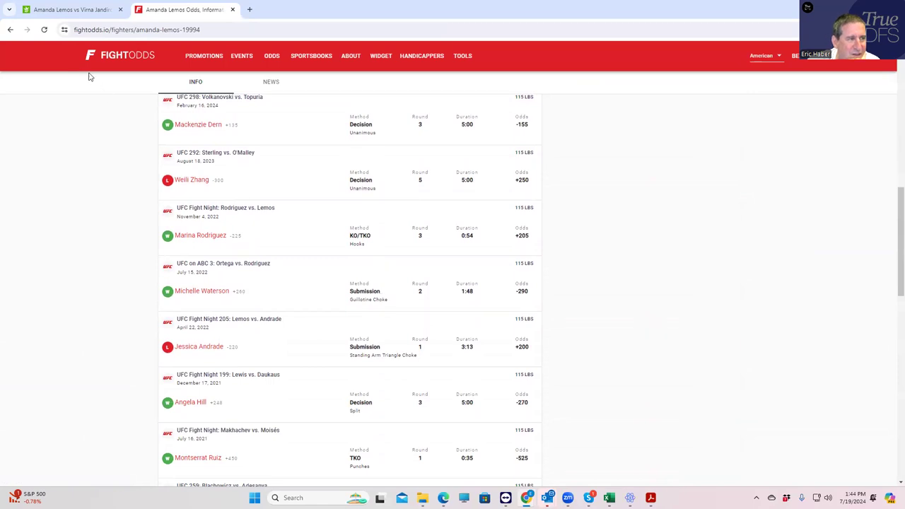
Step: Switch back to the DraftKings Sportsbook tab and add Amanda Lemos To Win By Submission to the bet slip with a $180 stake
click(71, 10)
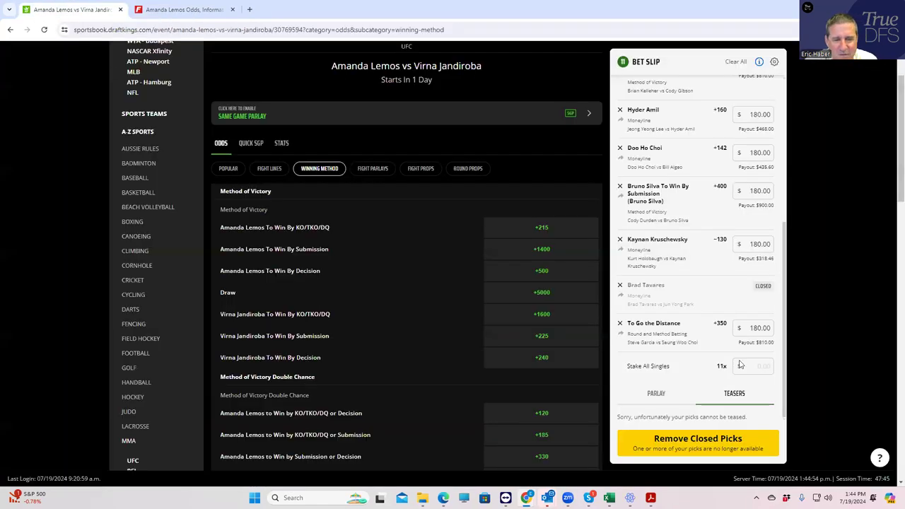
click(539, 249)
click(756, 308)
text(180)
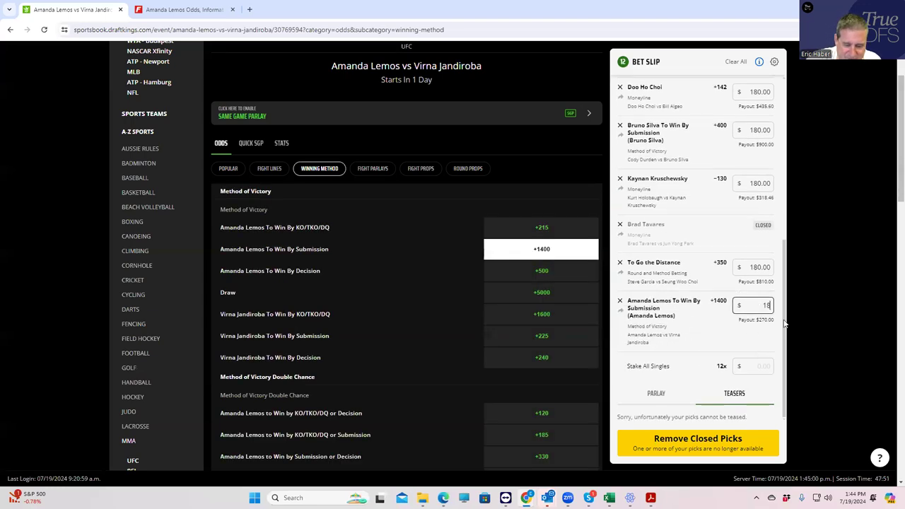
click(756, 343)
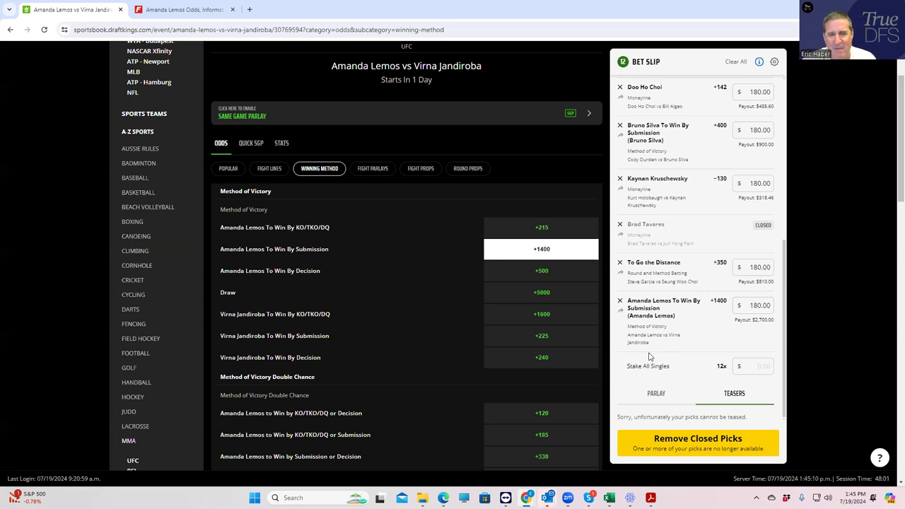
Step: Open the Stake All Singles amount in the bet slip for editing
click(747, 367)
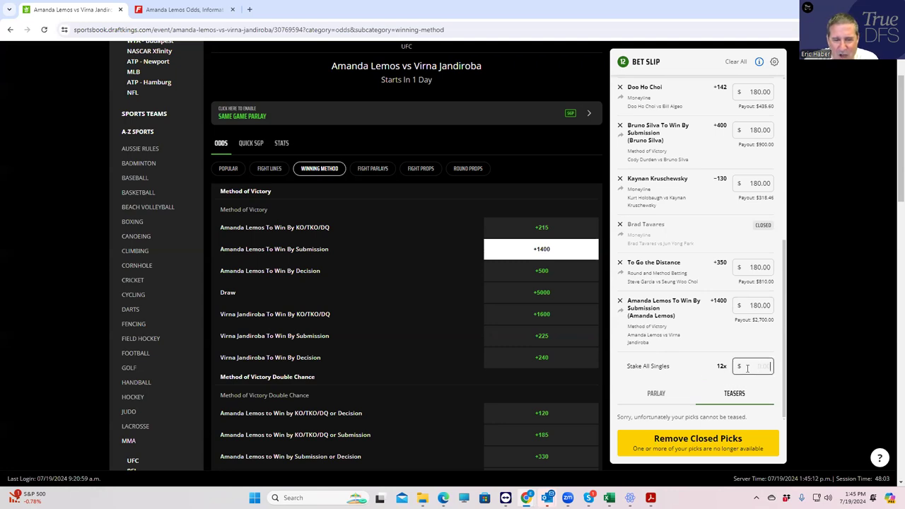